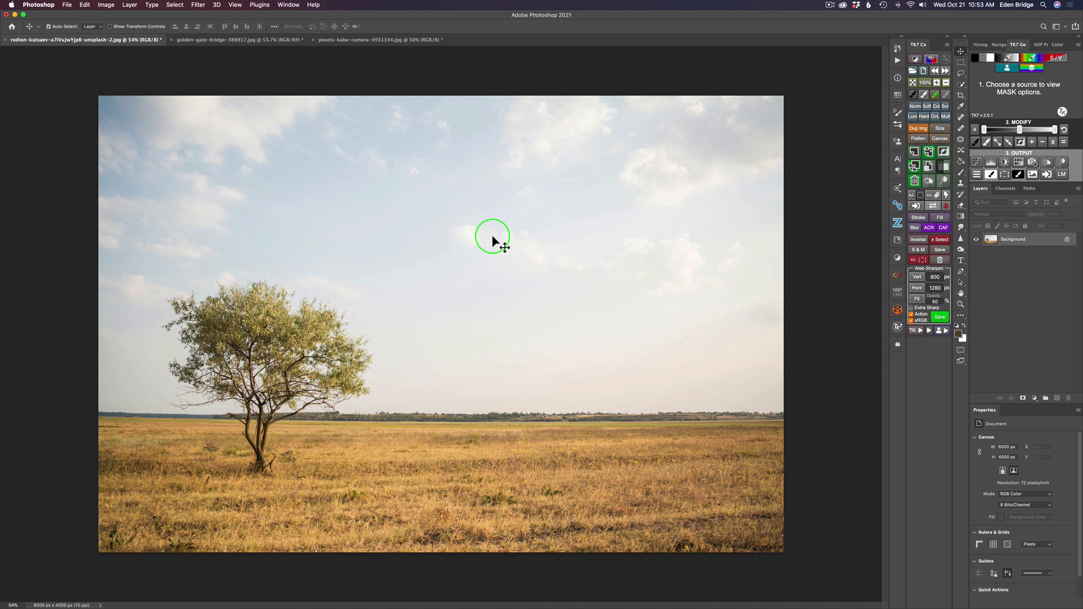
pyautogui.click(85, 5)
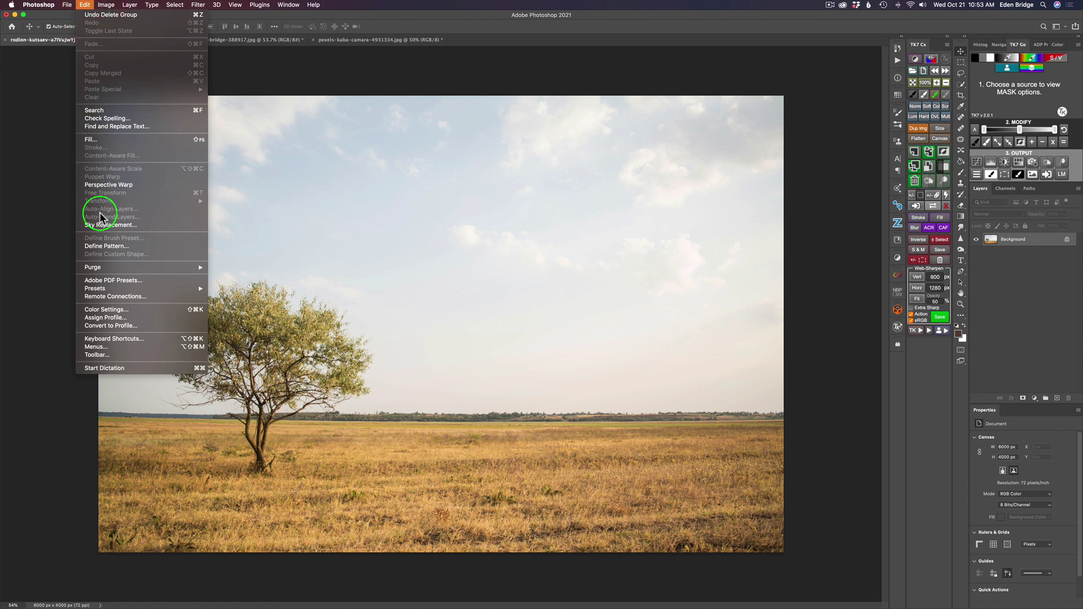
pyautogui.click(283, 84)
pyautogui.click(284, 80)
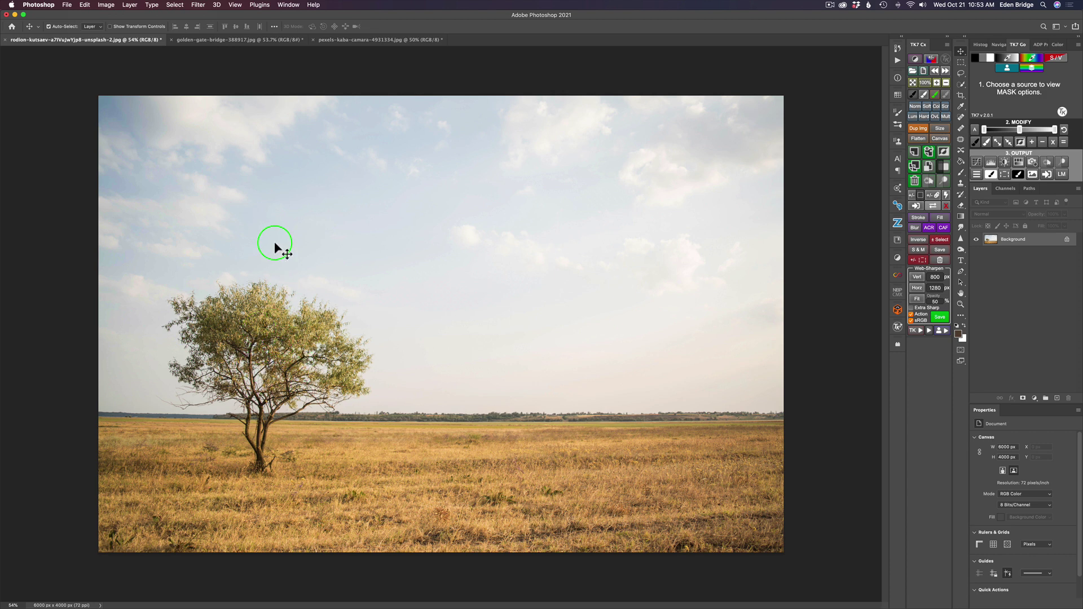
# - View the open bridge and beach photos and return to the lone tree photo
pyautogui.click(217, 41)
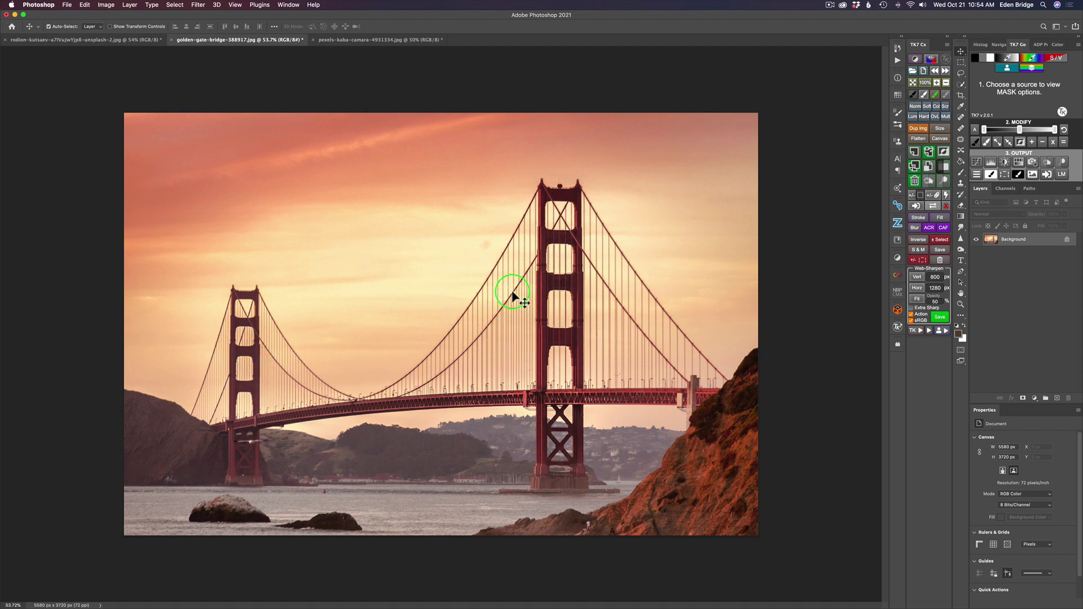
pyautogui.click(357, 40)
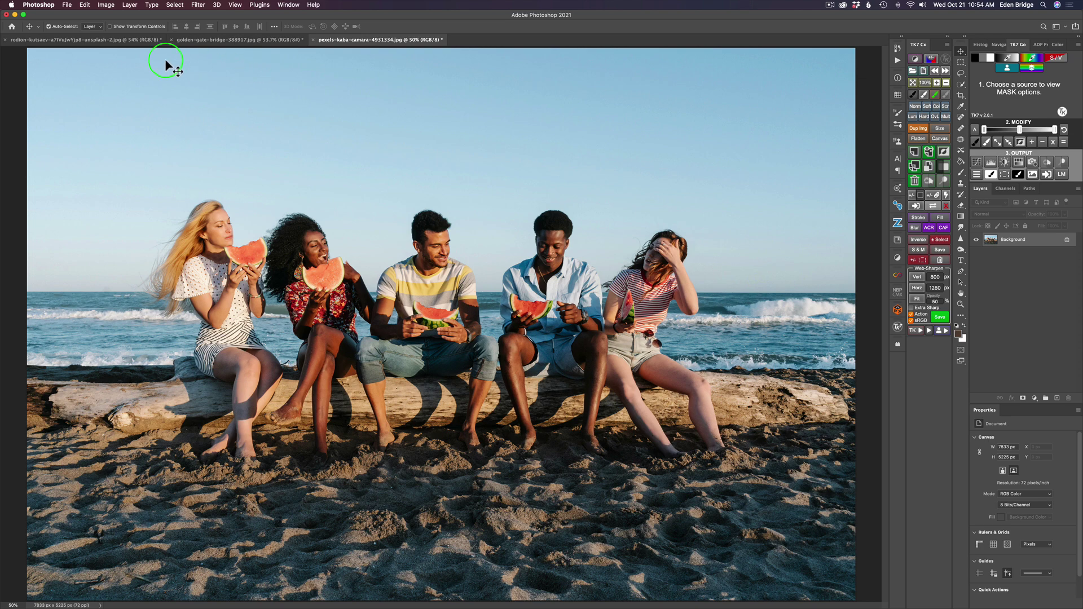
pyautogui.click(88, 41)
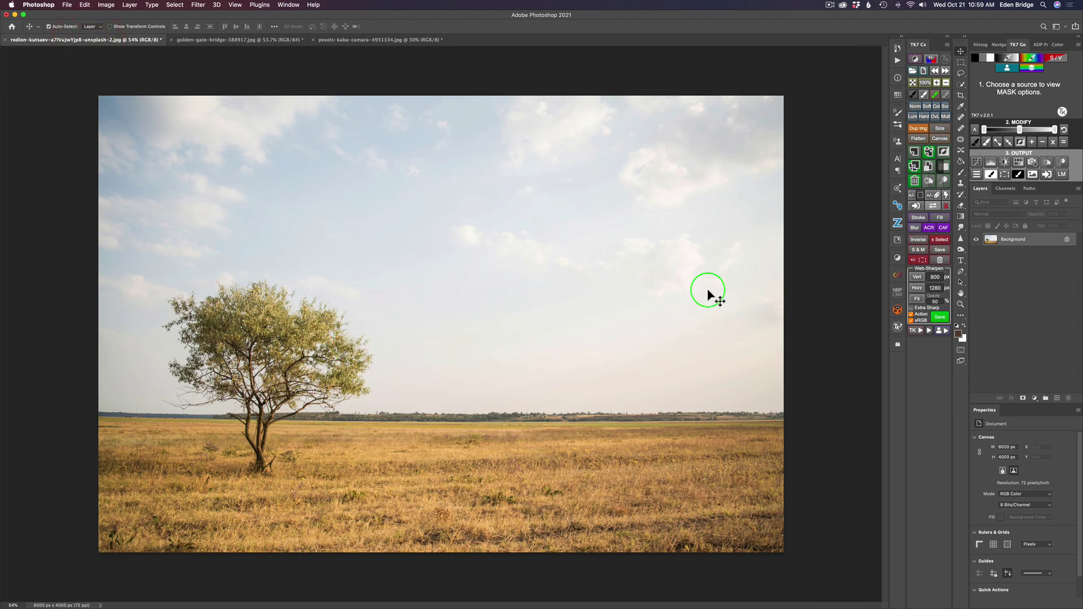
# - Start Sky Replacement on the lone tree photo and open the sky preset choices
pyautogui.click(85, 5)
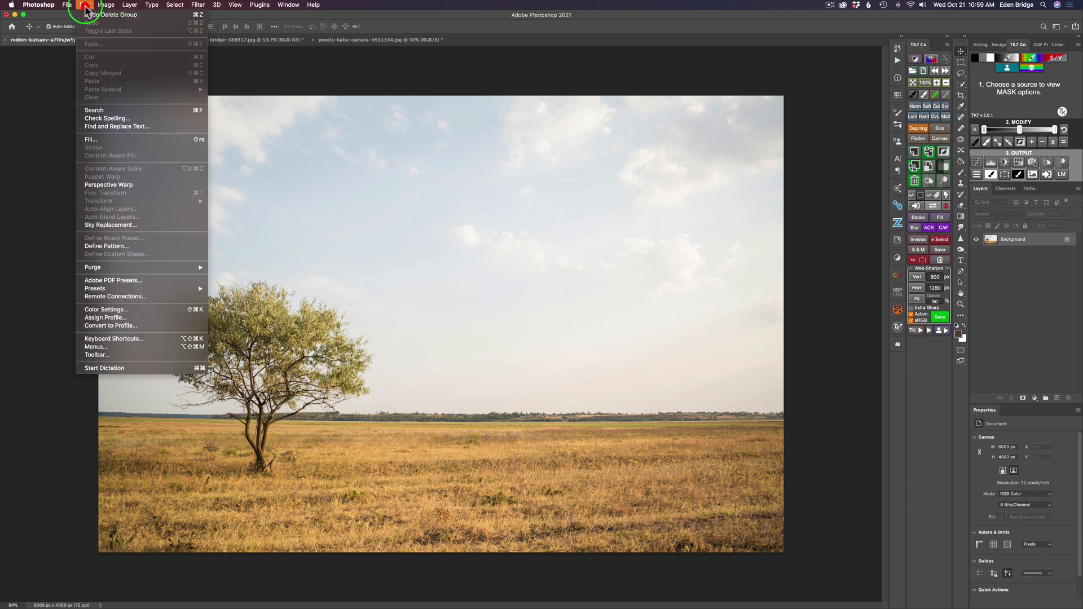
pyautogui.click(120, 225)
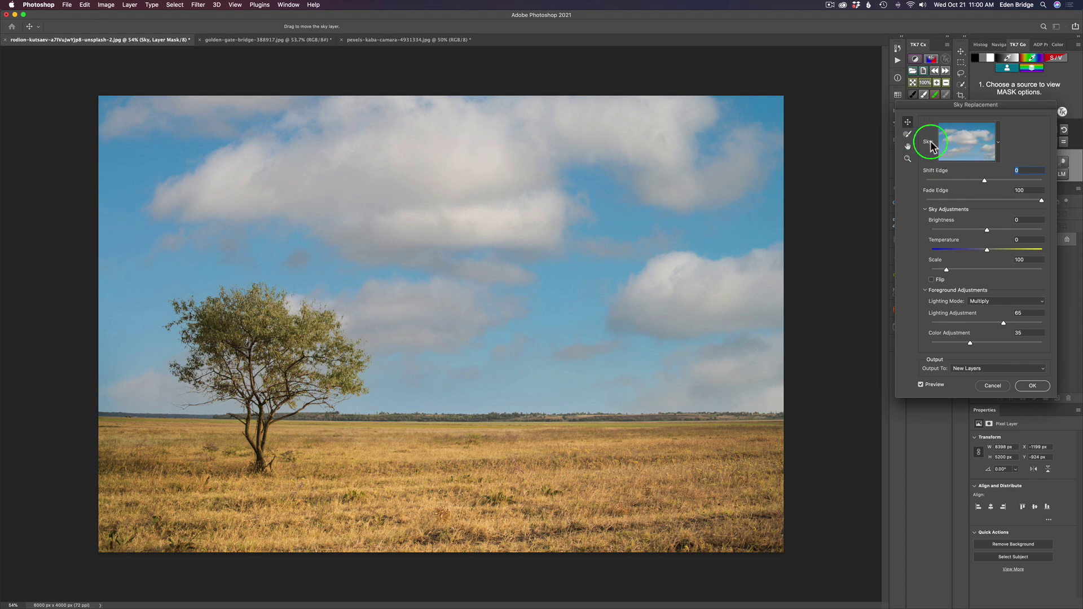
pyautogui.click(999, 146)
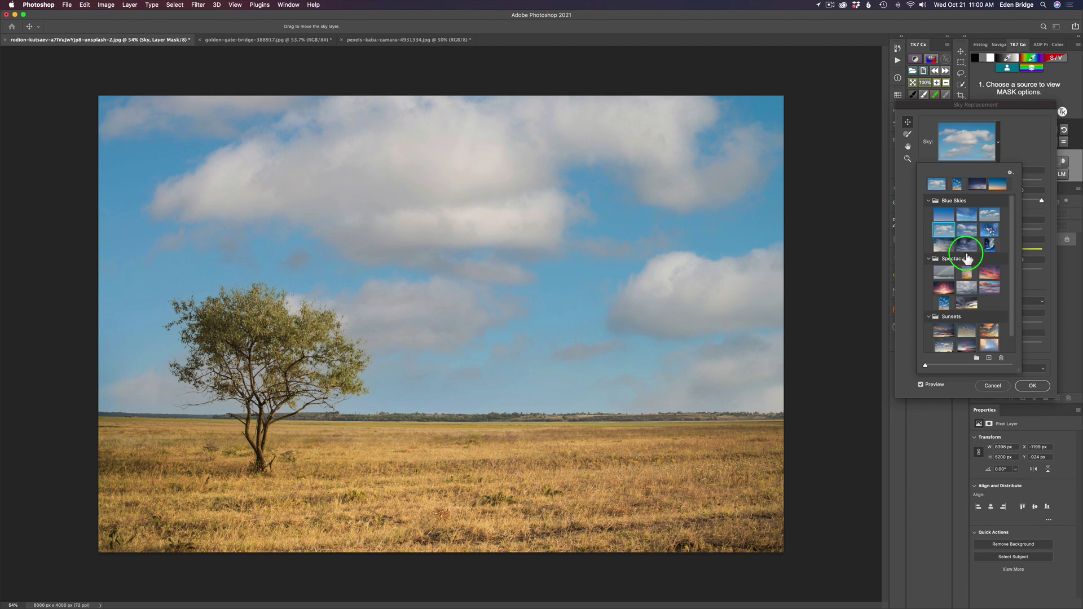
# - Try the rainbow and red-cloud Spectacular skies, the first Sunsets sky and the plain Blue Skies preset
pyautogui.click(947, 274)
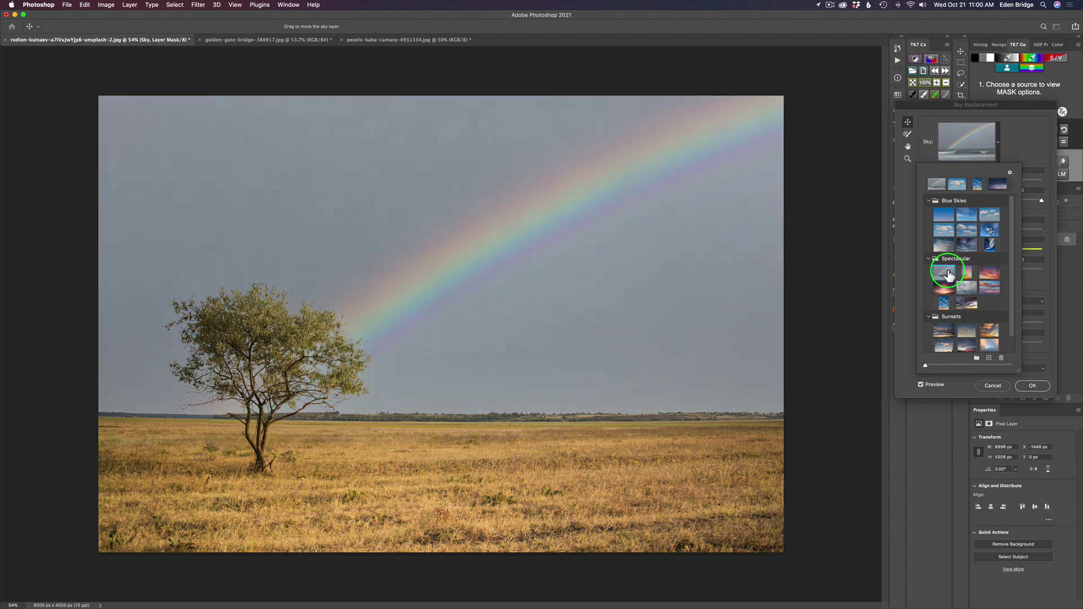
pyautogui.click(991, 275)
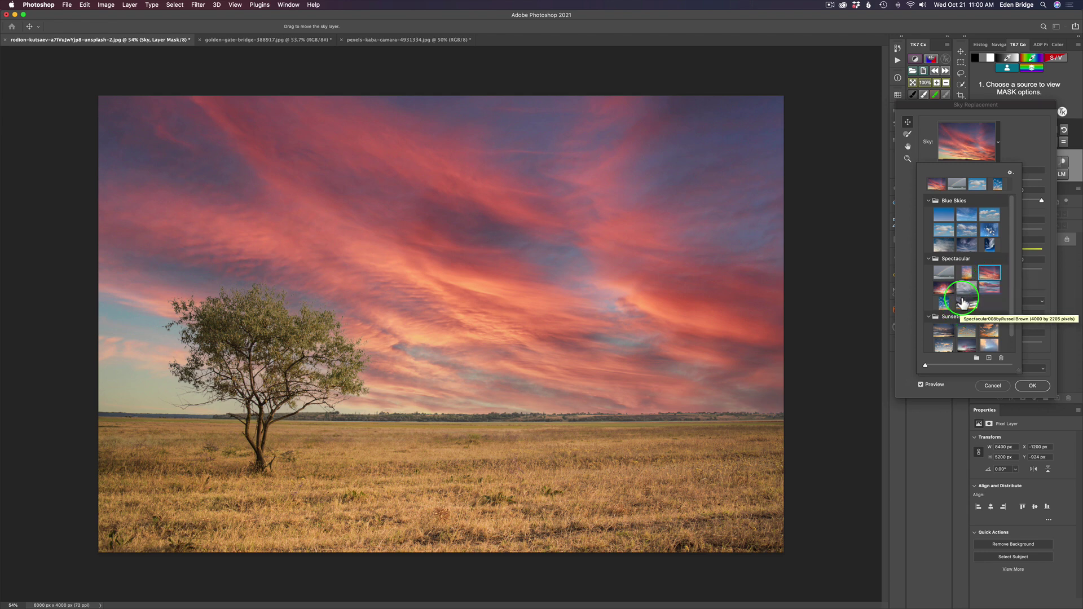
pyautogui.click(947, 334)
pyautogui.moveTo(947, 334); pyautogui.dragTo(942, 214)
pyautogui.scroll(-1, 999, 322)
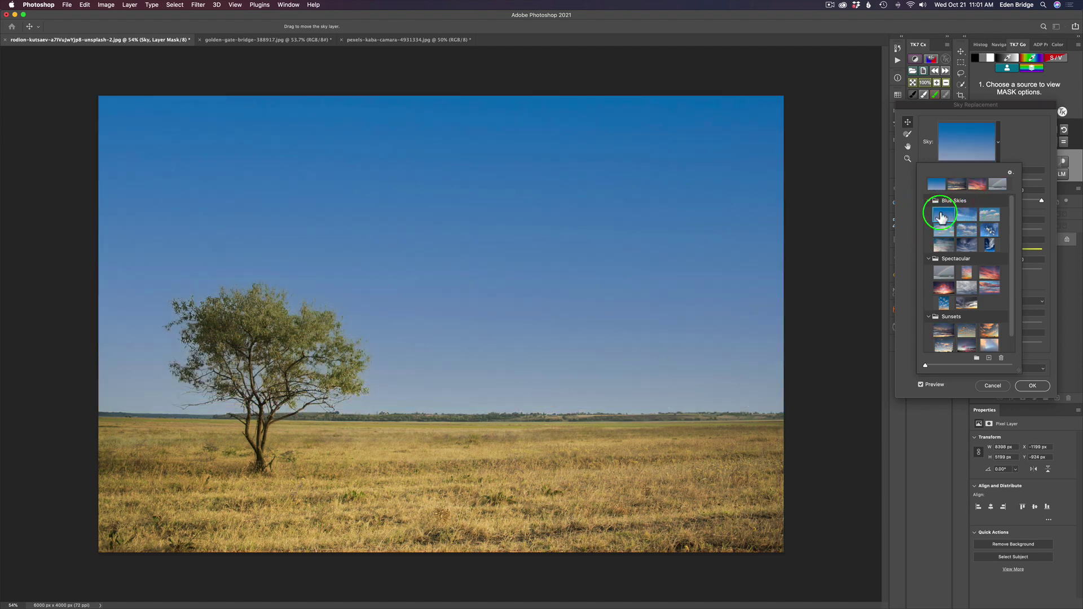
# - Choose the second Blue Skies preset with wispy clouds as the replacement sky and close the preset choices
pyautogui.moveTo(941, 217); pyautogui.dragTo(968, 220)
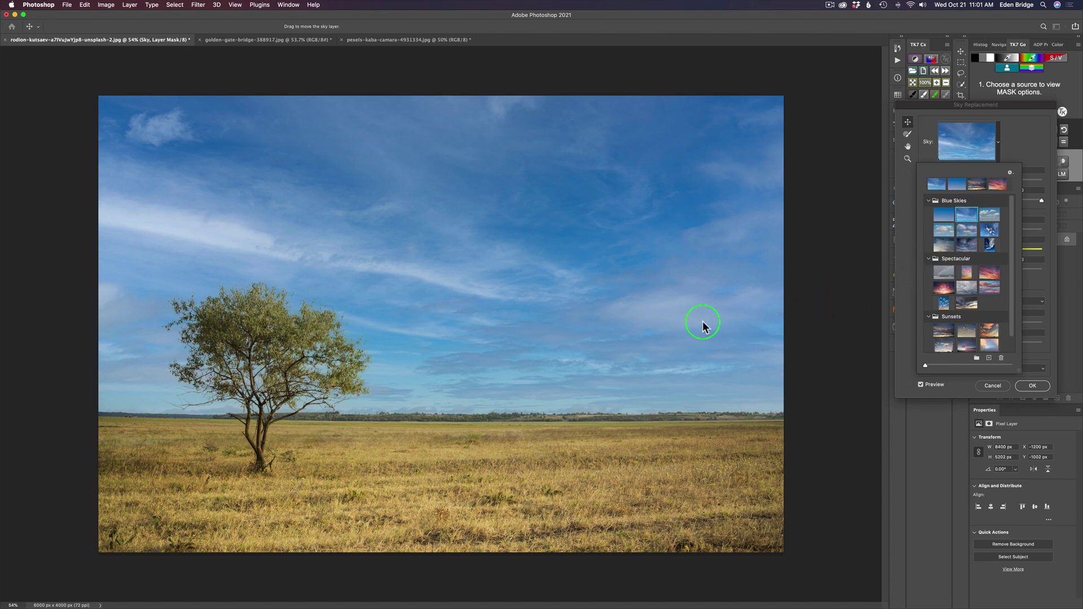
pyautogui.moveTo(714, 319); pyautogui.dragTo(443, 284)
pyautogui.click(1013, 142)
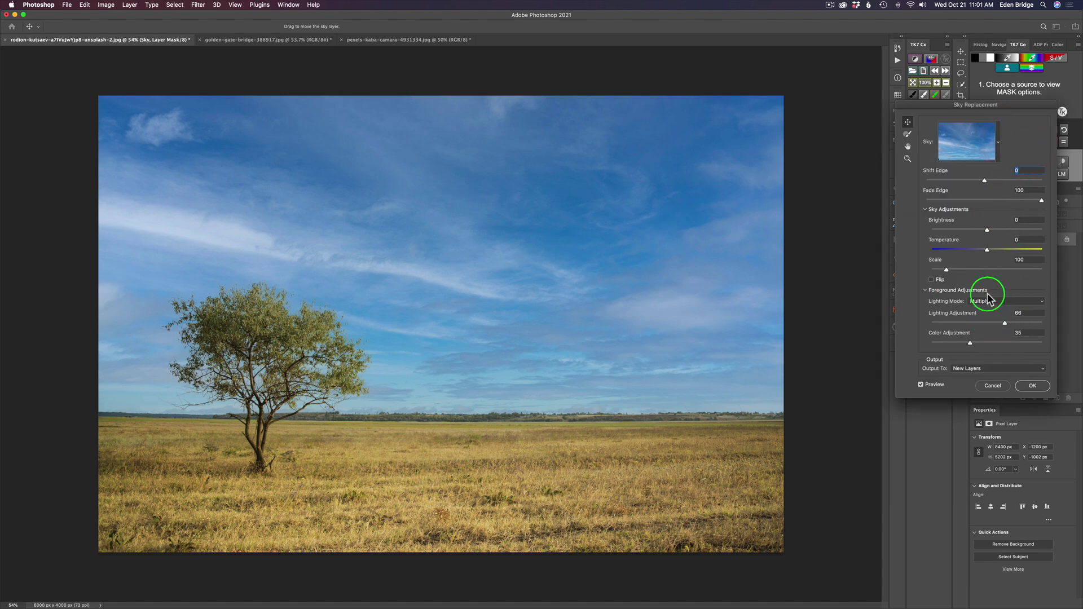
# - Try flipping the sky horizontally and undo the flip, and compare Fade Edge at 0 and 100 along the horizon
pyautogui.click(932, 280)
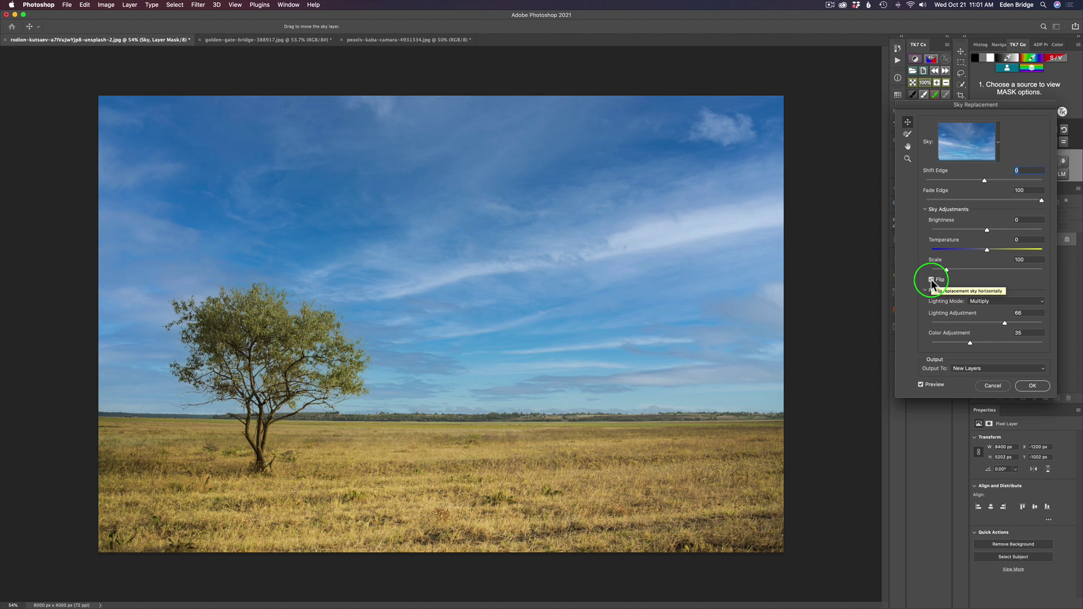
pyautogui.click(931, 279)
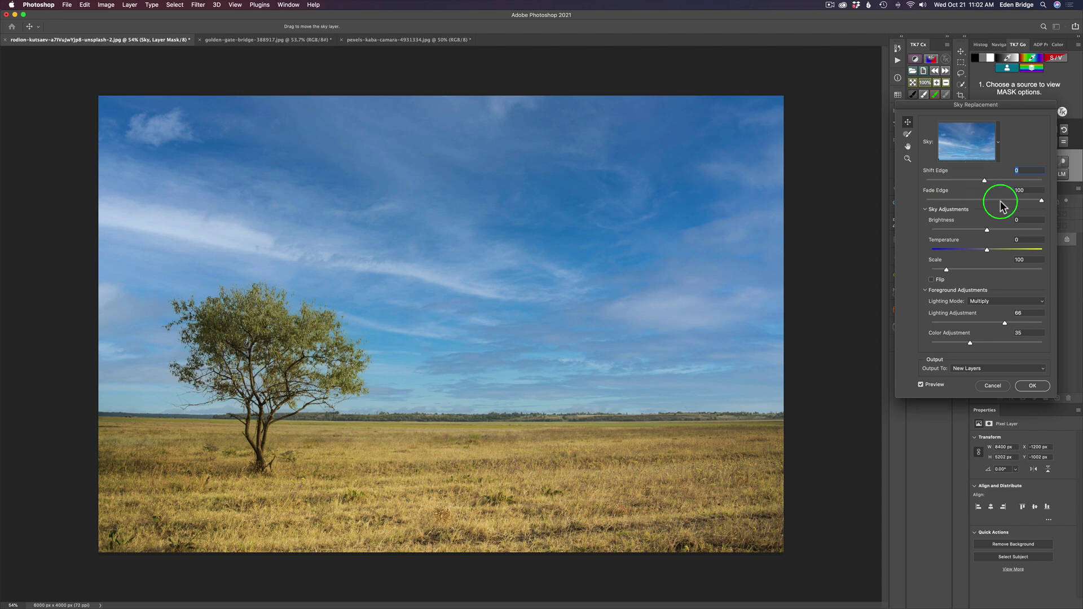
pyautogui.moveTo(1042, 205); pyautogui.dragTo(884, 195)
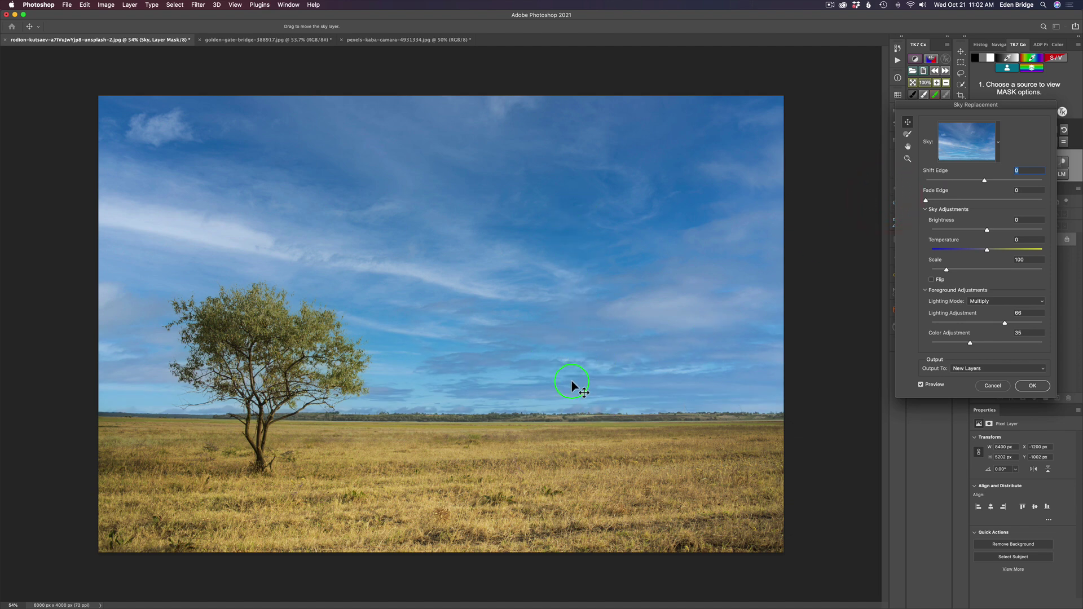
pyautogui.moveTo(534, 398)
pyautogui.mouseDown()
pyautogui.moveTo(462, 401)
pyautogui.moveTo(536, 414)
pyautogui.mouseUp()
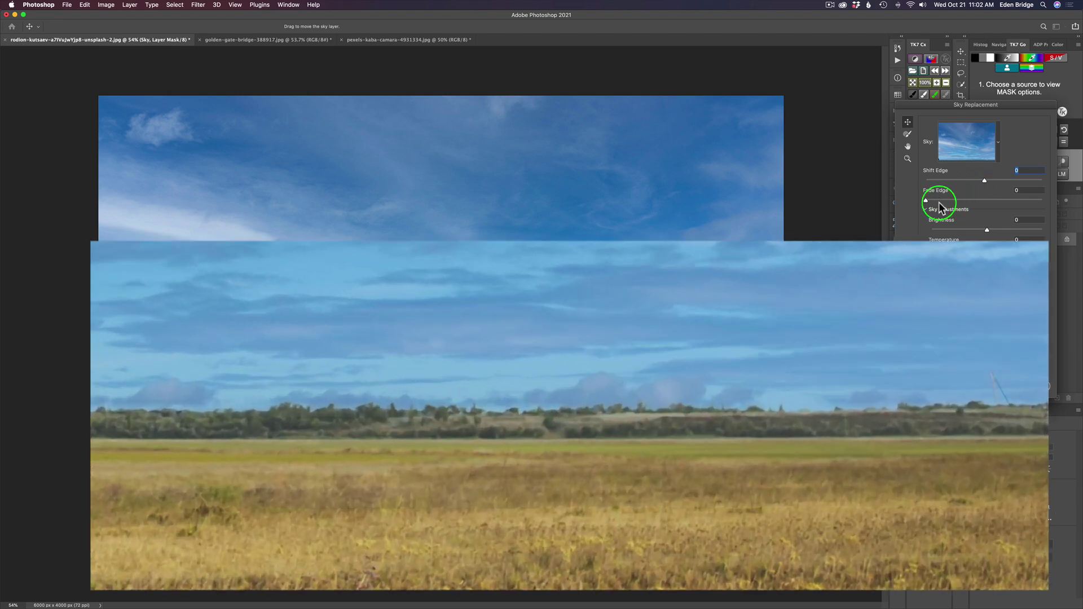
pyautogui.moveTo(939, 203)
pyautogui.mouseDown()
pyautogui.moveTo(928, 202)
pyautogui.moveTo(1057, 203)
pyautogui.mouseUp()
pyautogui.moveTo(203, 344)
pyautogui.mouseDown()
pyautogui.moveTo(143, 407)
pyautogui.moveTo(500, 400)
pyautogui.moveTo(812, 374)
pyautogui.moveTo(1018, 314)
pyautogui.moveTo(690, 389)
pyautogui.mouseUp()
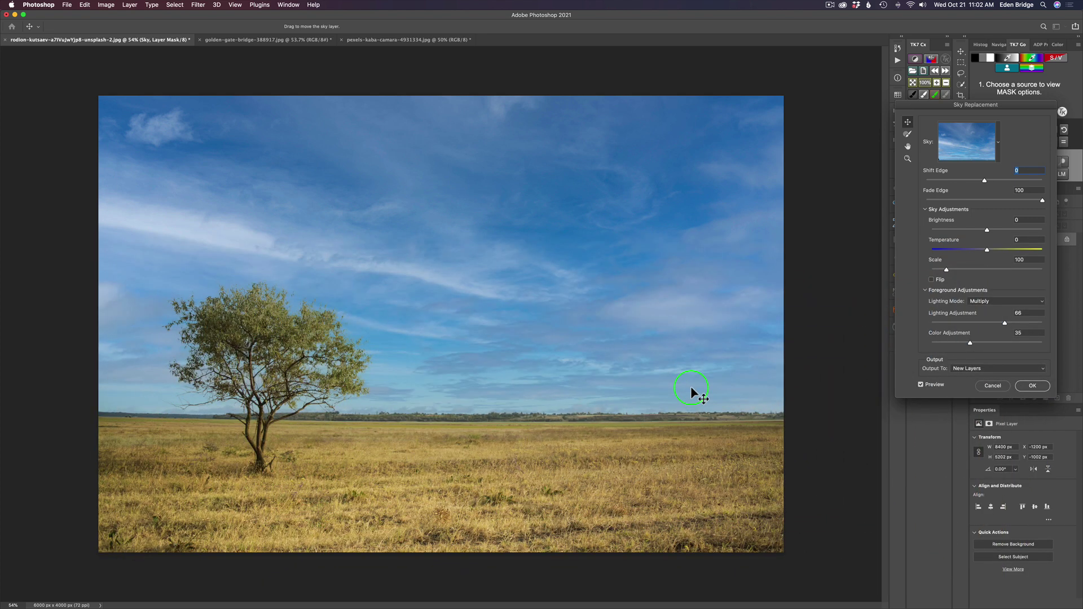
# - Set Fade Edge to 80, and adjust the sky with Brightness 6 and Temperature 22
pyautogui.moveTo(1044, 200); pyautogui.dragTo(1019, 201)
pyautogui.moveTo(998, 233); pyautogui.dragTo(950, 250)
pyautogui.click(997, 249)
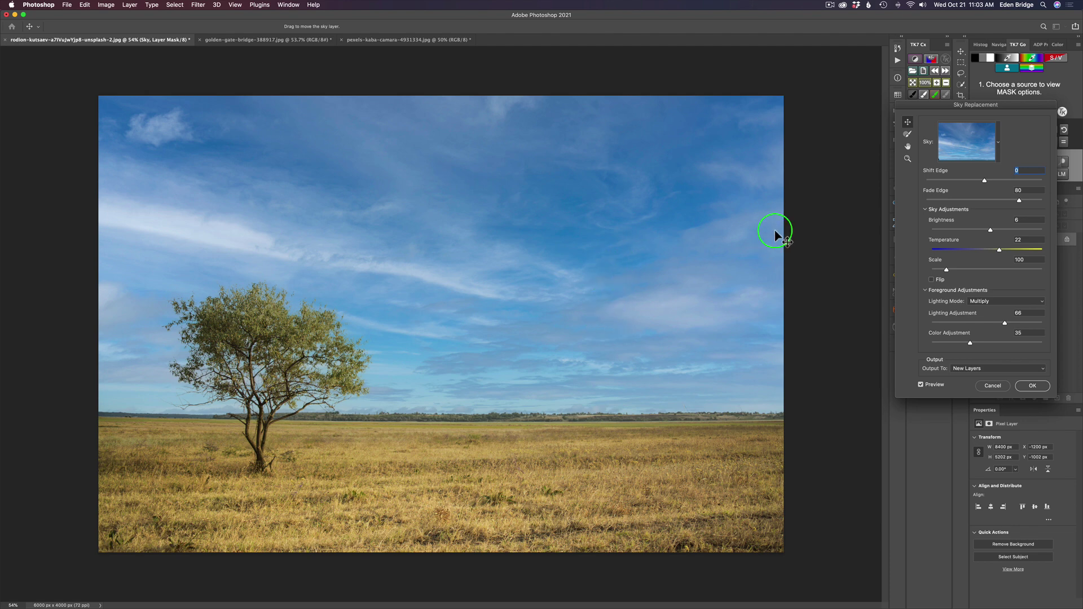
# - Shift the replacement sky slightly upward in the photo and set its Scale to 122
pyautogui.moveTo(638, 241)
pyautogui.mouseDown()
pyautogui.moveTo(631, 143)
pyautogui.moveTo(629, 232)
pyautogui.moveTo(638, 229)
pyautogui.mouseUp()
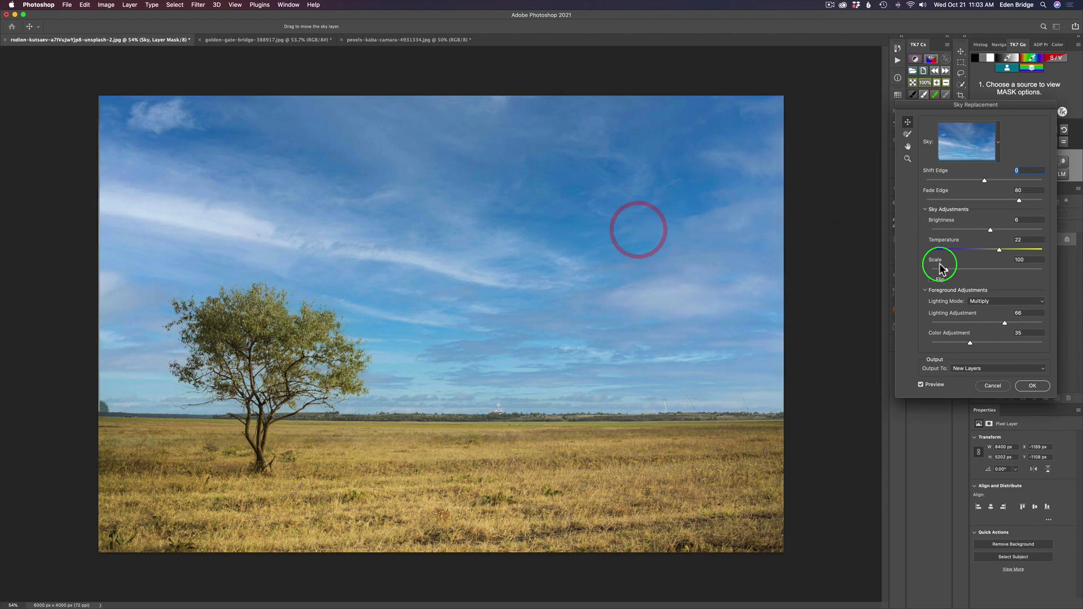
pyautogui.moveTo(946, 270); pyautogui.dragTo(955, 272)
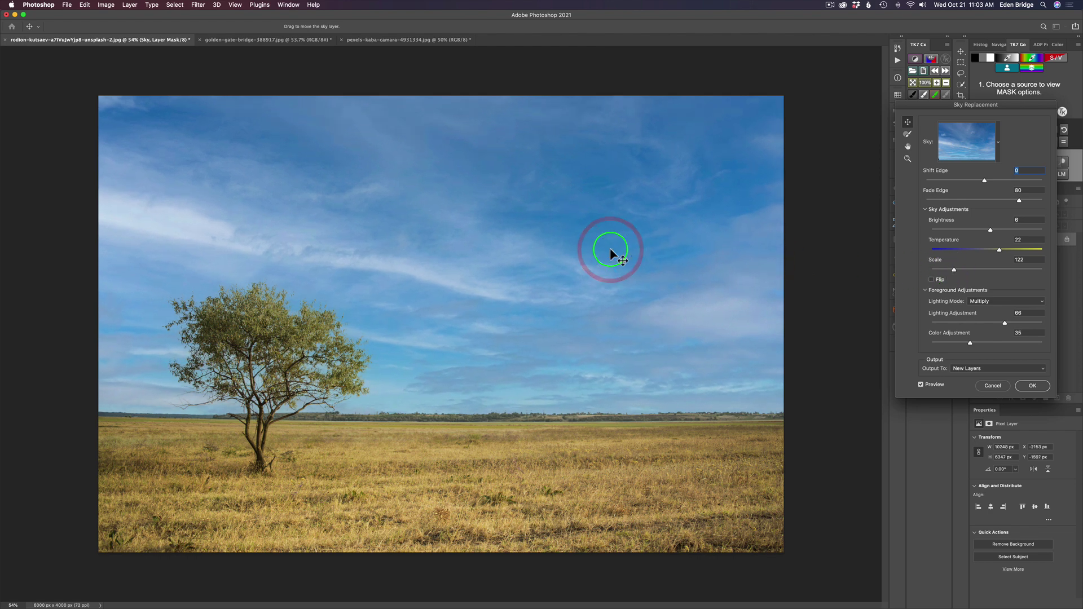
# - Try the Screen lighting mode on the foreground and restore Multiply
pyautogui.click(1042, 306)
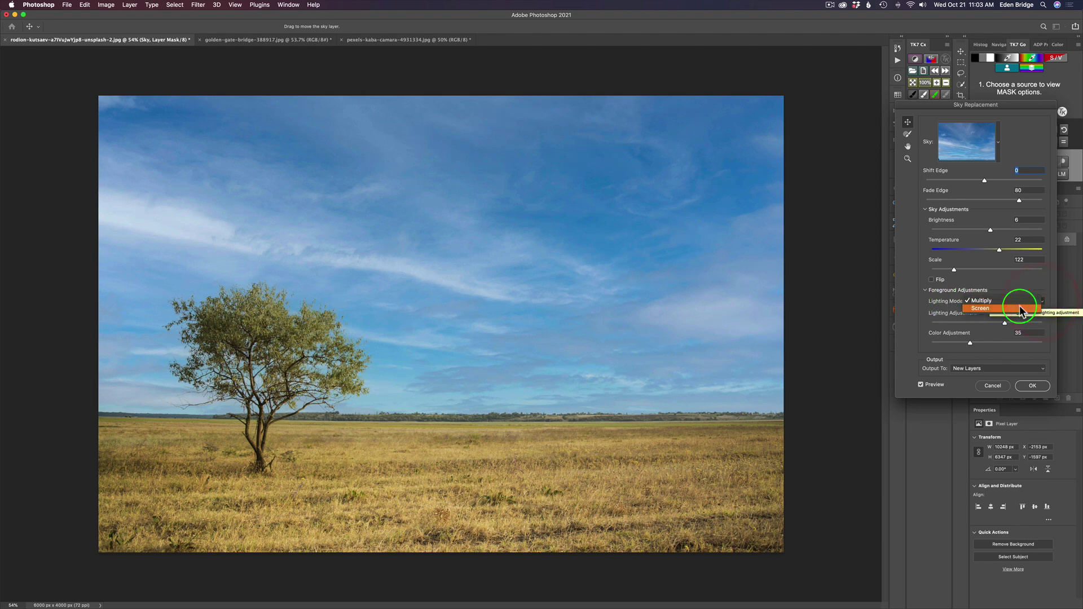
pyautogui.click(1021, 311)
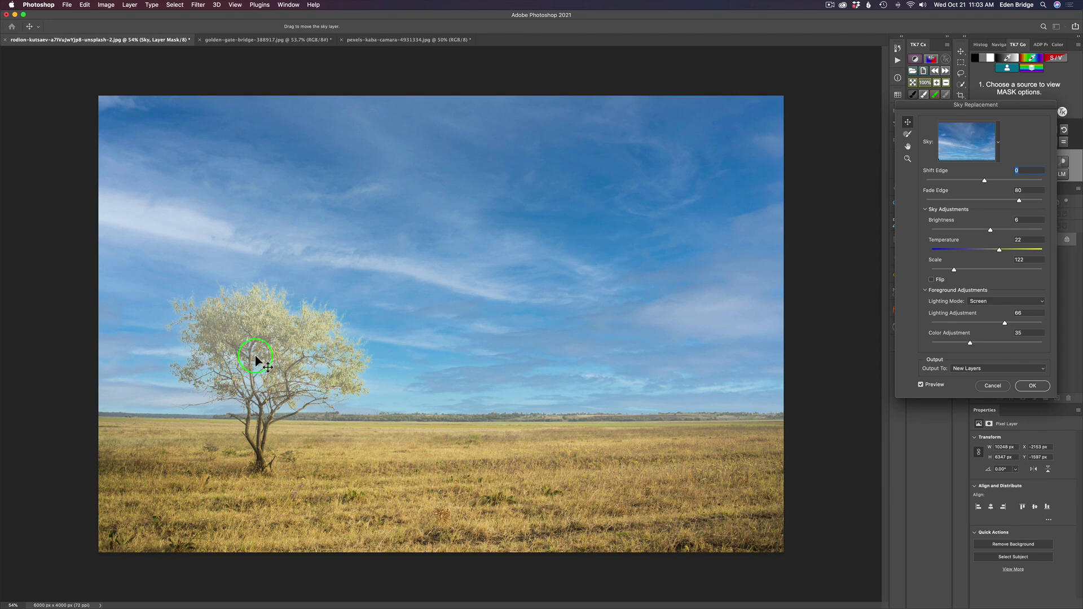
pyautogui.click(1012, 301)
pyautogui.click(1010, 293)
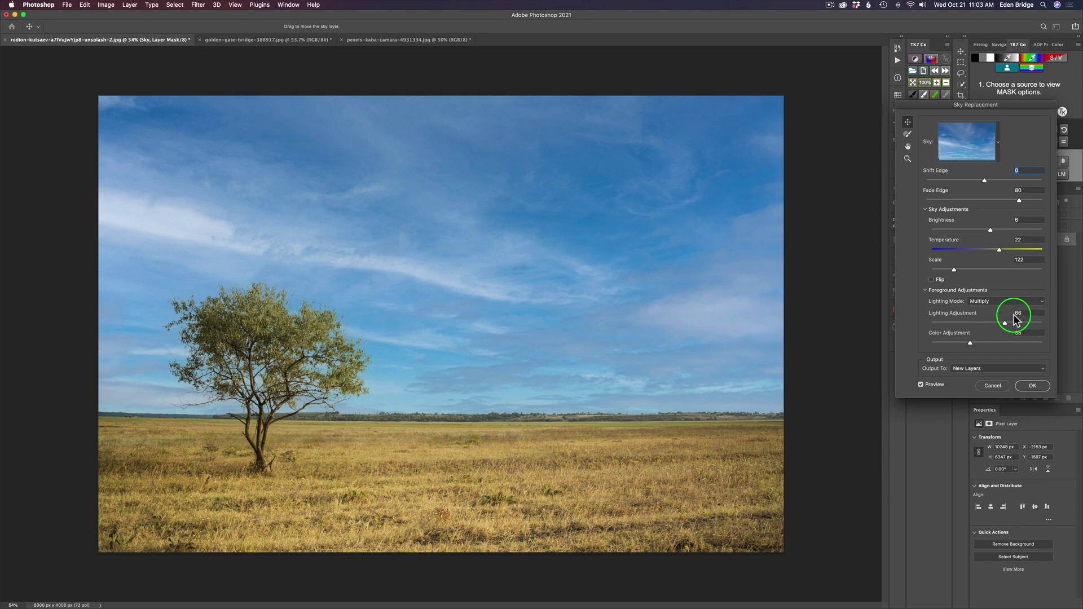
# - Set the foreground Lighting Adjustment to 64 and Color Adjustment to 25
pyautogui.moveTo(1004, 324)
pyautogui.mouseDown()
pyautogui.moveTo(1051, 323)
pyautogui.moveTo(892, 313)
pyautogui.moveTo(1003, 323)
pyautogui.mouseUp()
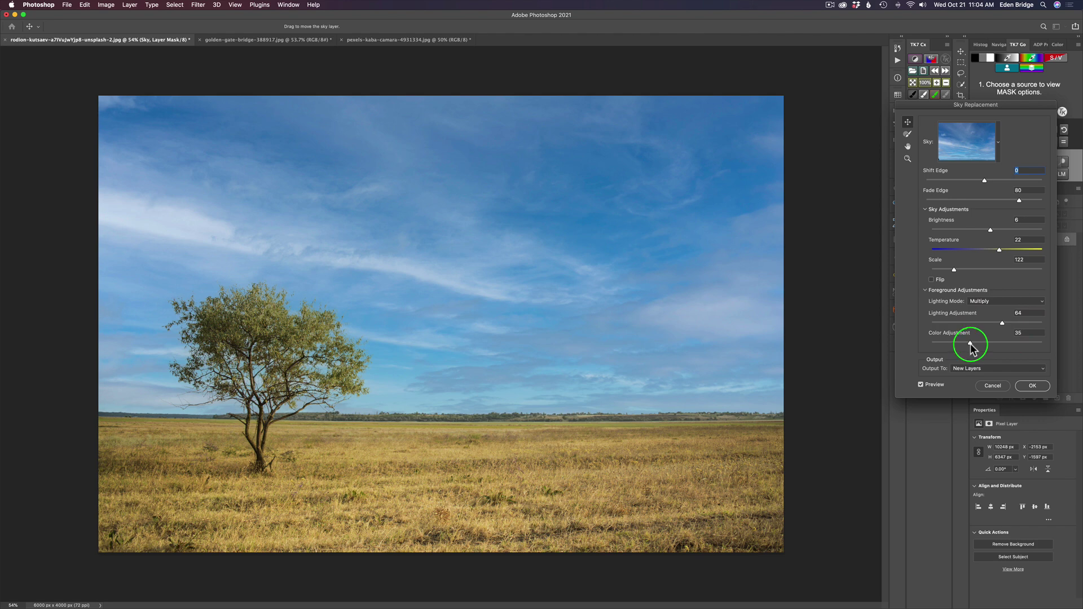
pyautogui.moveTo(971, 346); pyautogui.dragTo(939, 346)
pyautogui.moveTo(962, 342)
pyautogui.mouseDown()
pyautogui.moveTo(1015, 346)
pyautogui.moveTo(975, 342)
pyautogui.mouseUp()
pyautogui.moveTo(957, 335); pyautogui.dragTo(958, 336)
# - Keep the output as New Layers and apply the sky replacement
pyautogui.click(1042, 371)
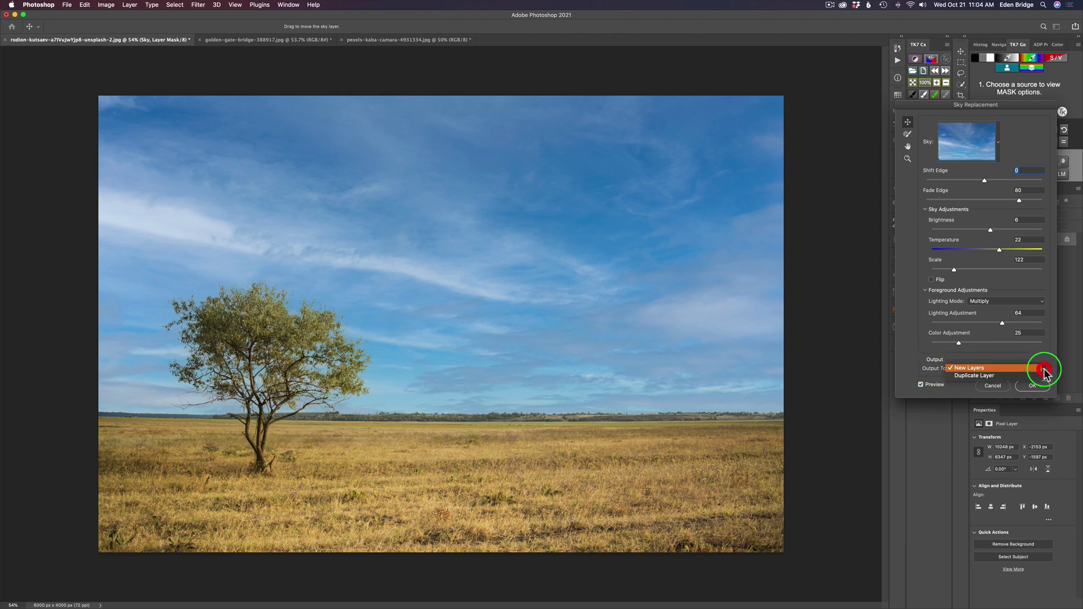
pyautogui.click(1004, 356)
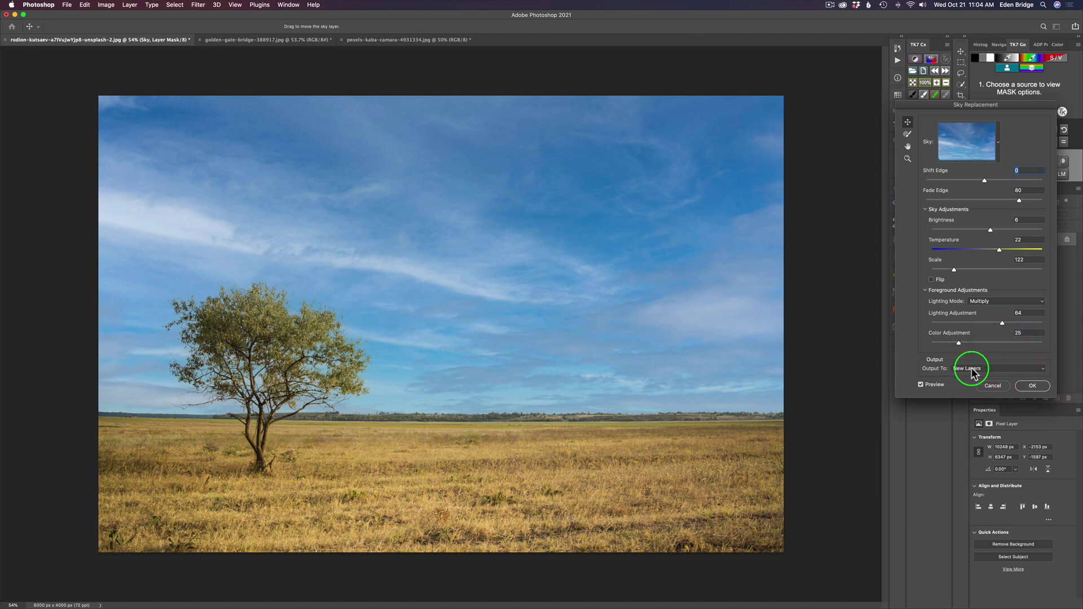
pyautogui.click(1034, 387)
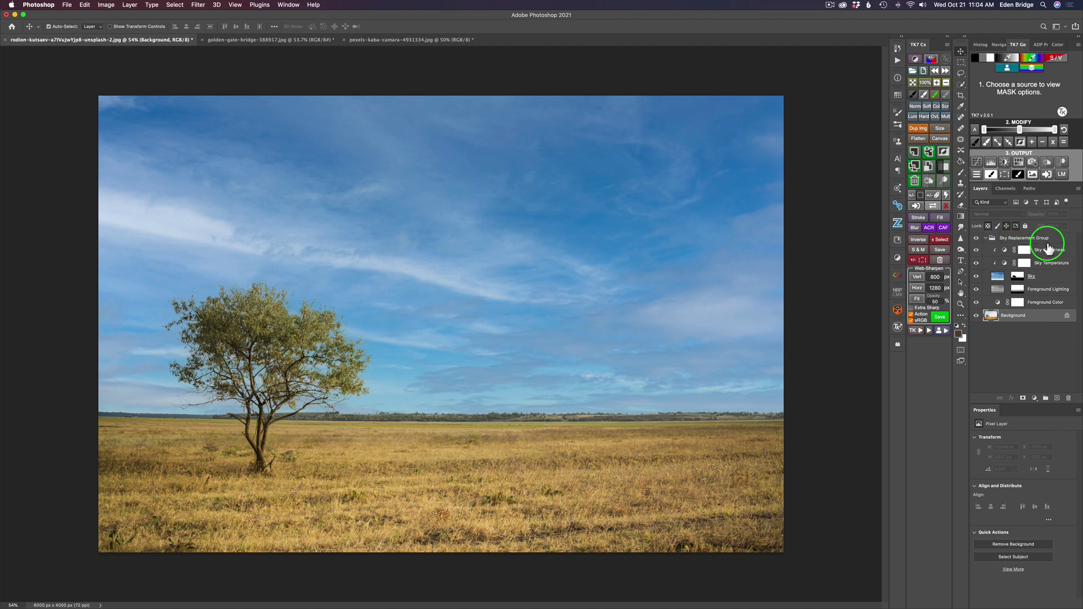
# - Collapse and expand the Sky Replacement Group, and toggle its visibility to compare the photo before and after
pyautogui.click(987, 240)
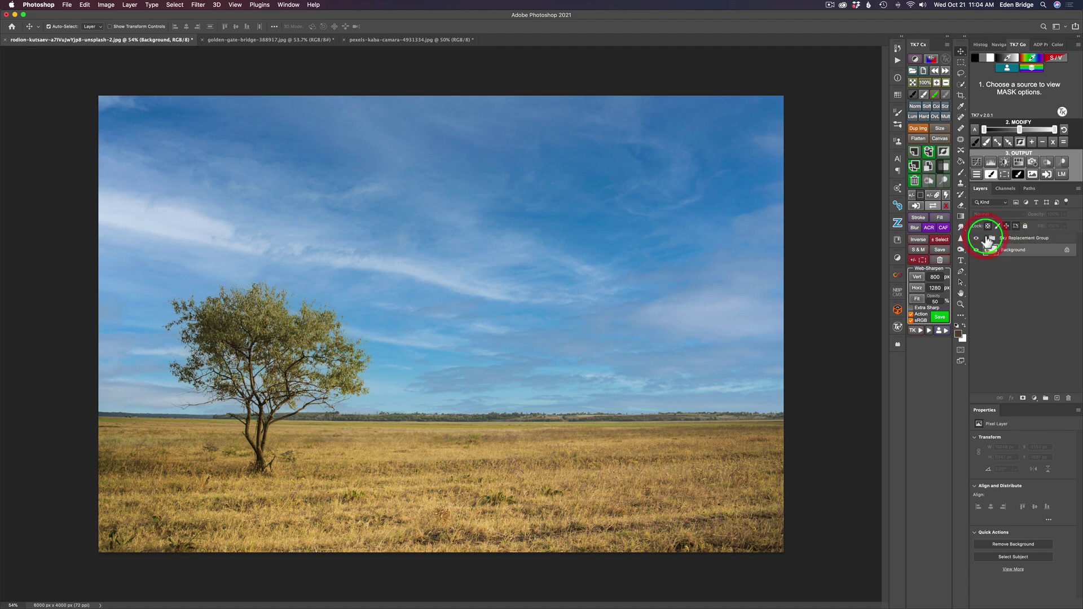
pyautogui.click(987, 241)
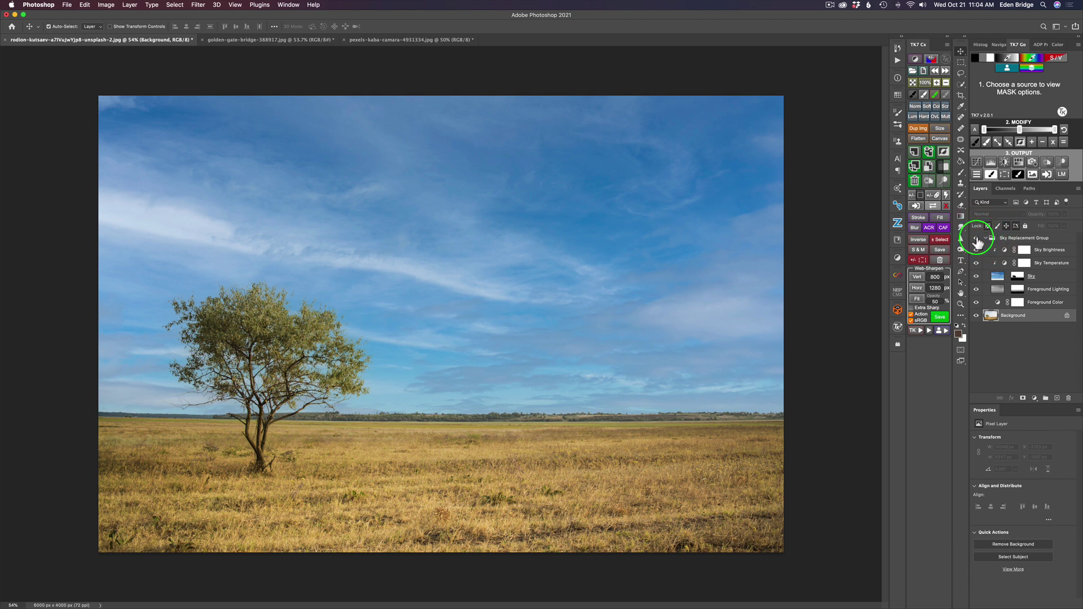
pyautogui.click(977, 239)
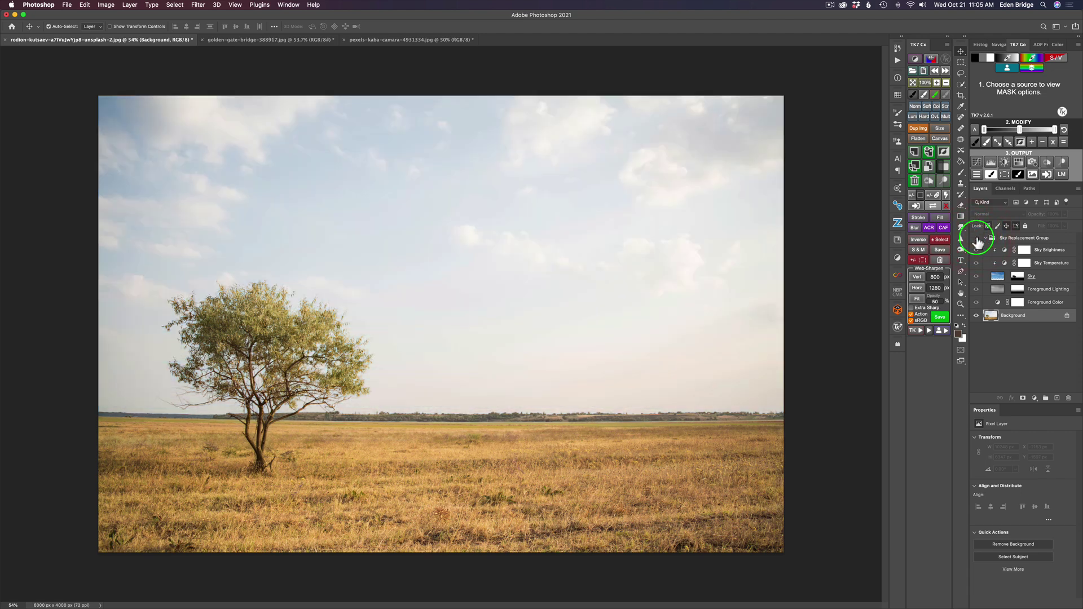
pyautogui.click(976, 239)
pyautogui.click(977, 240)
pyautogui.click(976, 239)
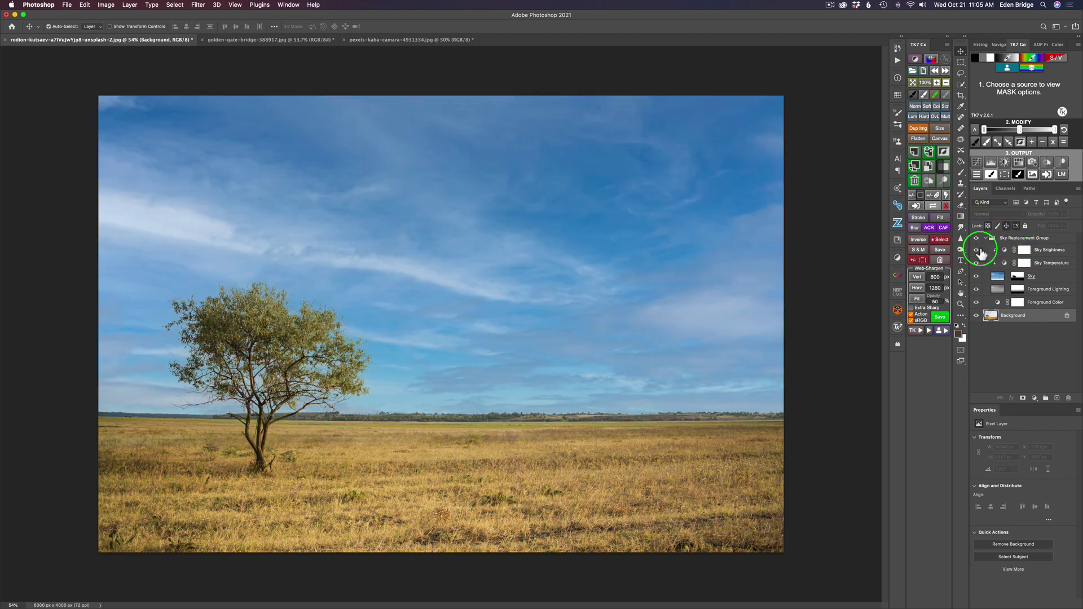
# - Toggle the Sky Brightness layer's visibility, and inspect the adjustment settings of the Sky Temperature and Sky Brightness layers
pyautogui.click(976, 250)
pyautogui.click(976, 250)
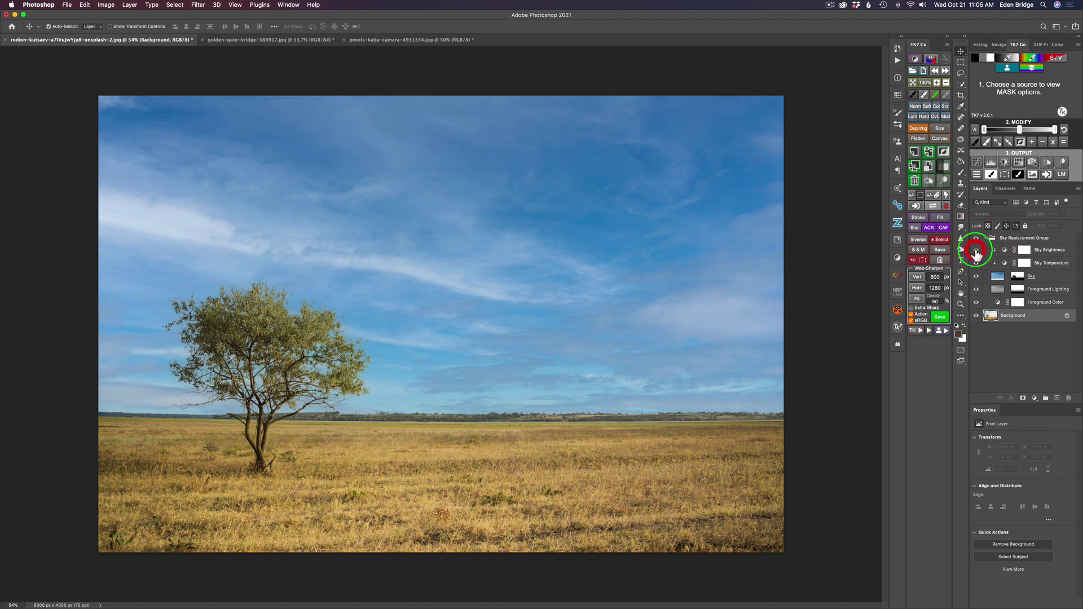
pyautogui.click(1004, 265)
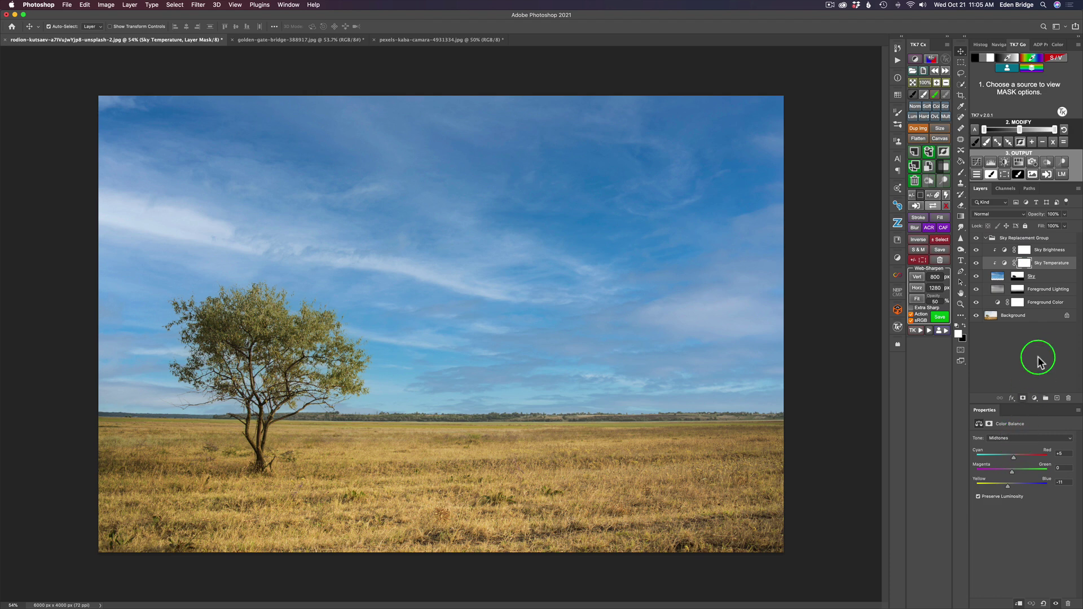
pyautogui.click(1008, 254)
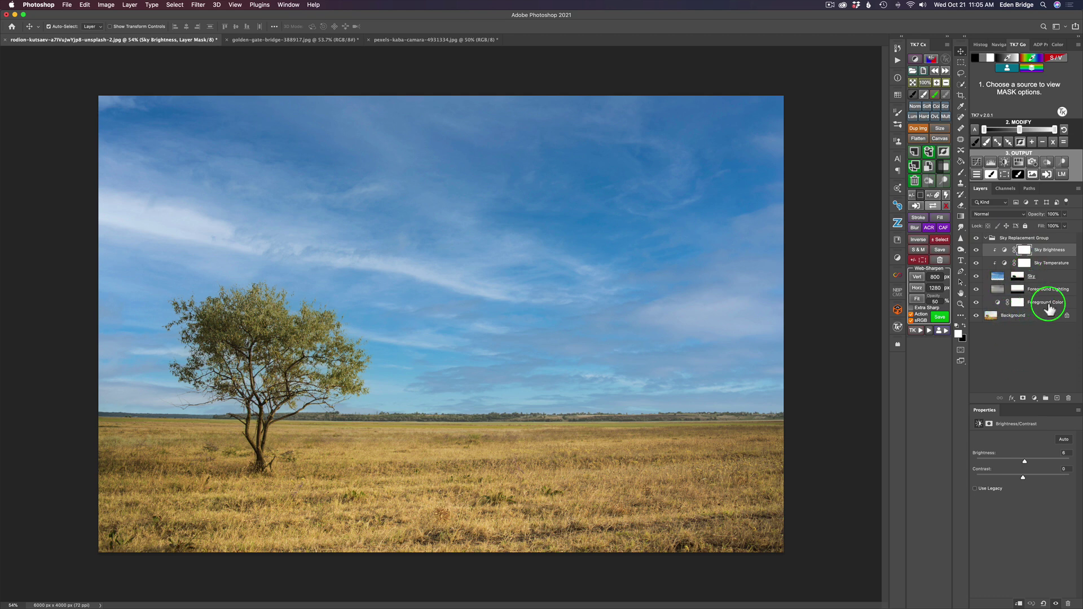
# - Inspect the Foreground Color layer's Curves adjustment in the RGB, Red, Green and Blue channels
pyautogui.click(998, 304)
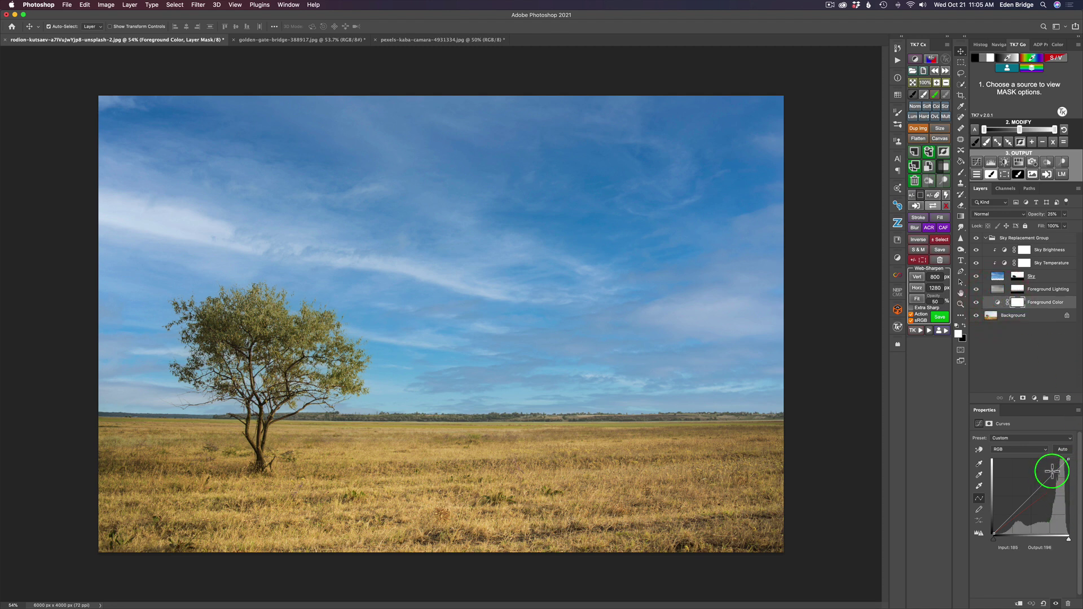
pyautogui.click(1045, 452)
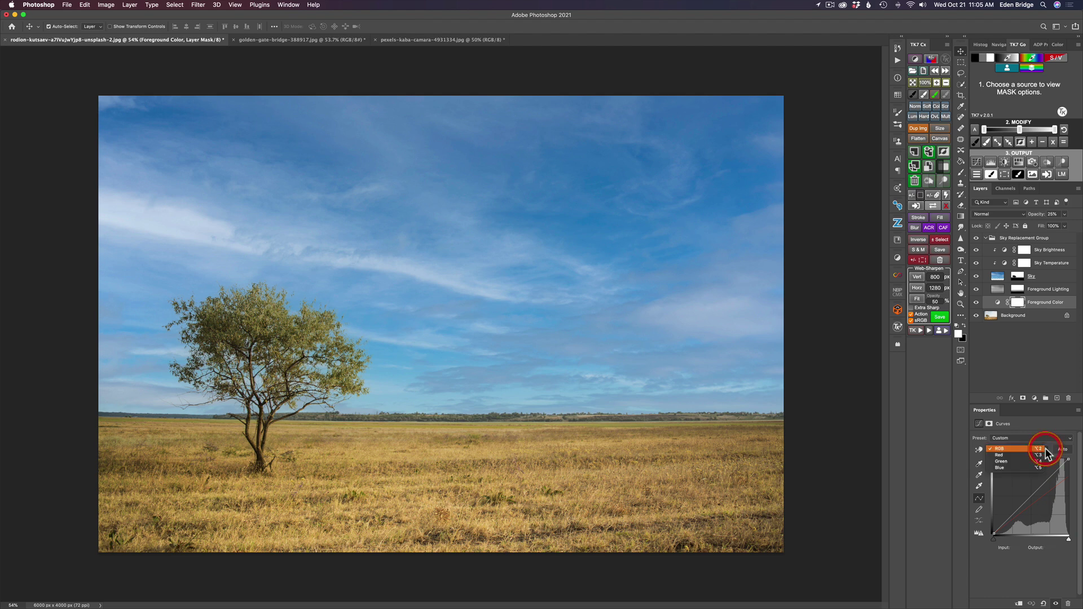
pyautogui.click(1021, 455)
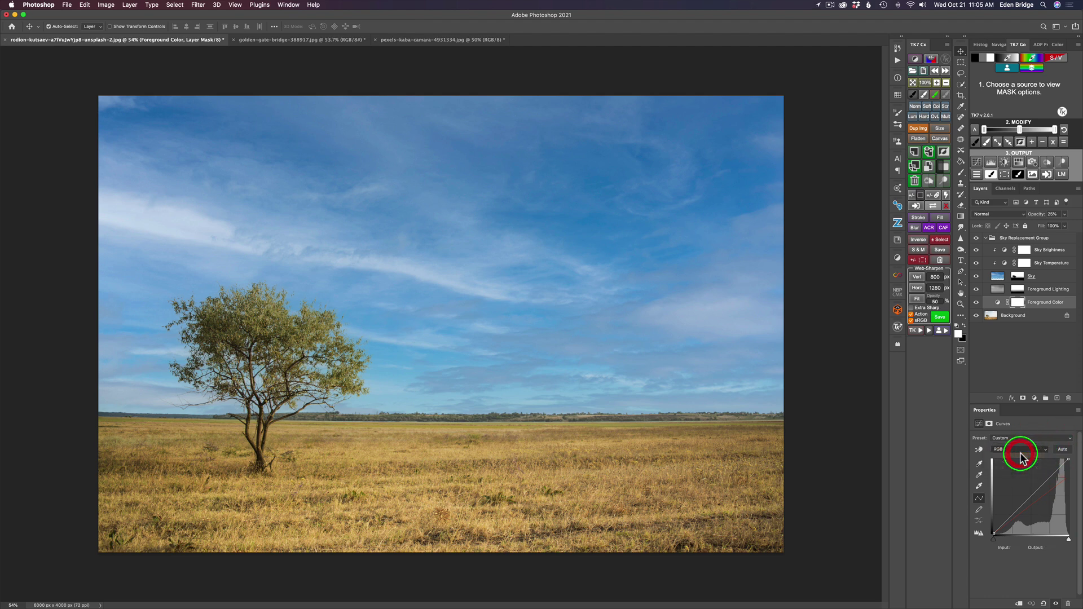
pyautogui.click(1045, 450)
pyautogui.click(1044, 451)
pyautogui.click(1024, 449)
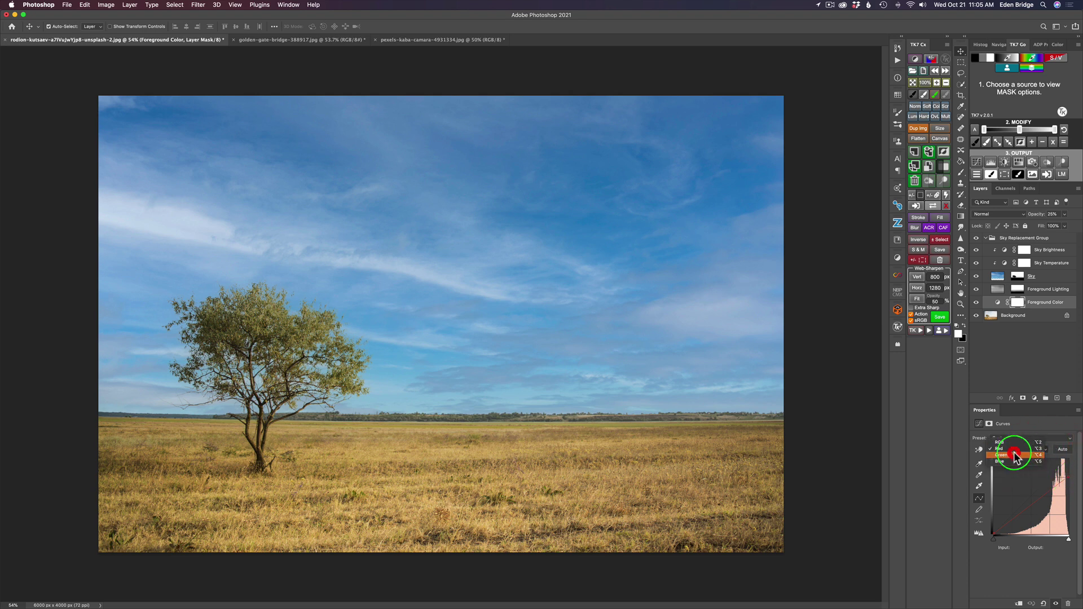
pyautogui.click(1015, 455)
pyautogui.click(1046, 451)
pyautogui.click(1033, 457)
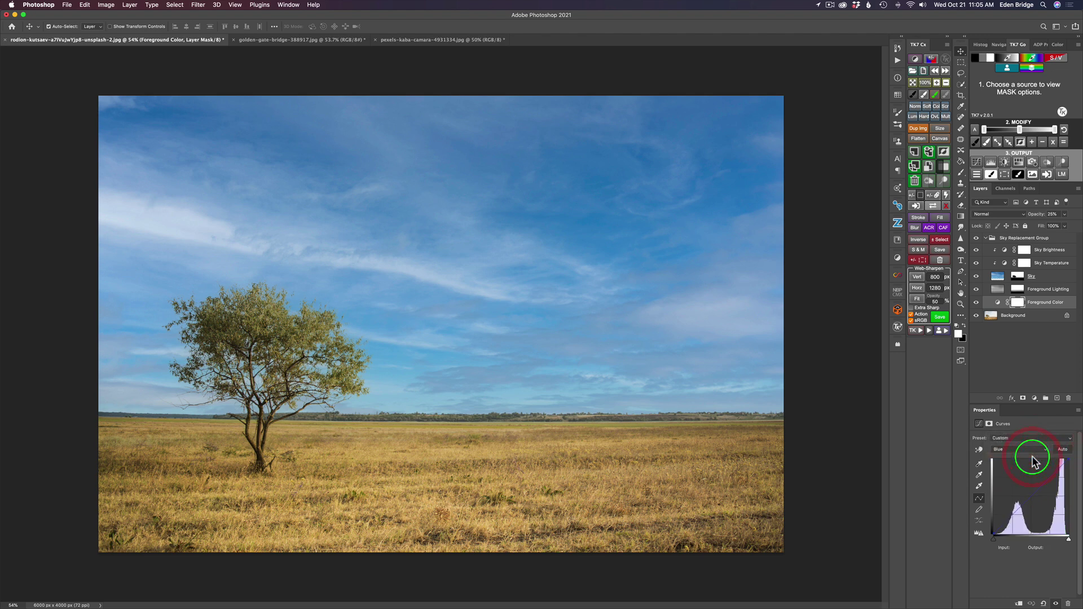
pyautogui.click(1033, 456)
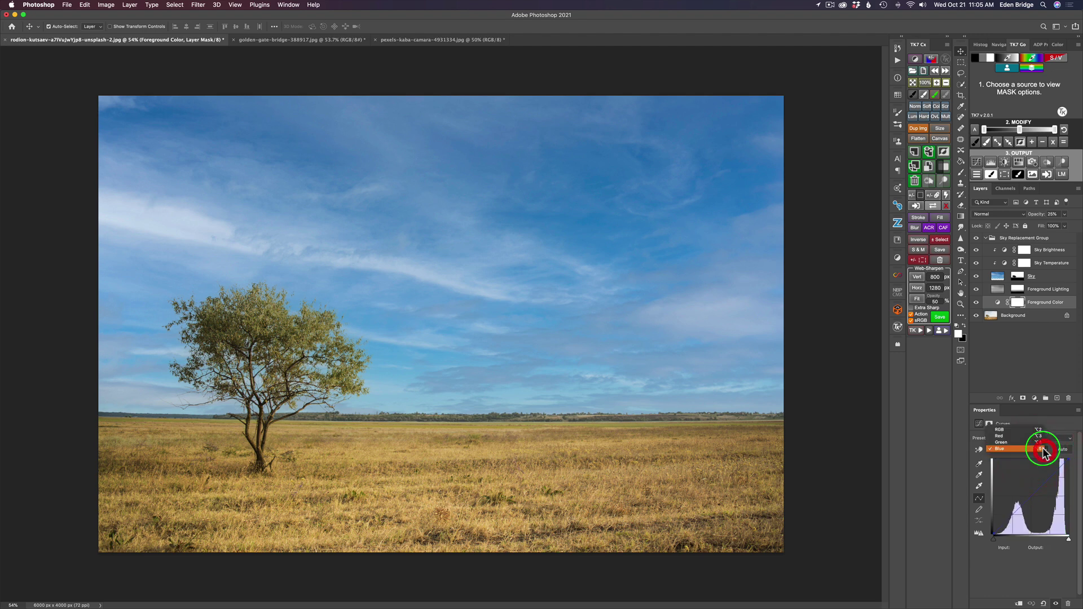
pyautogui.click(1035, 437)
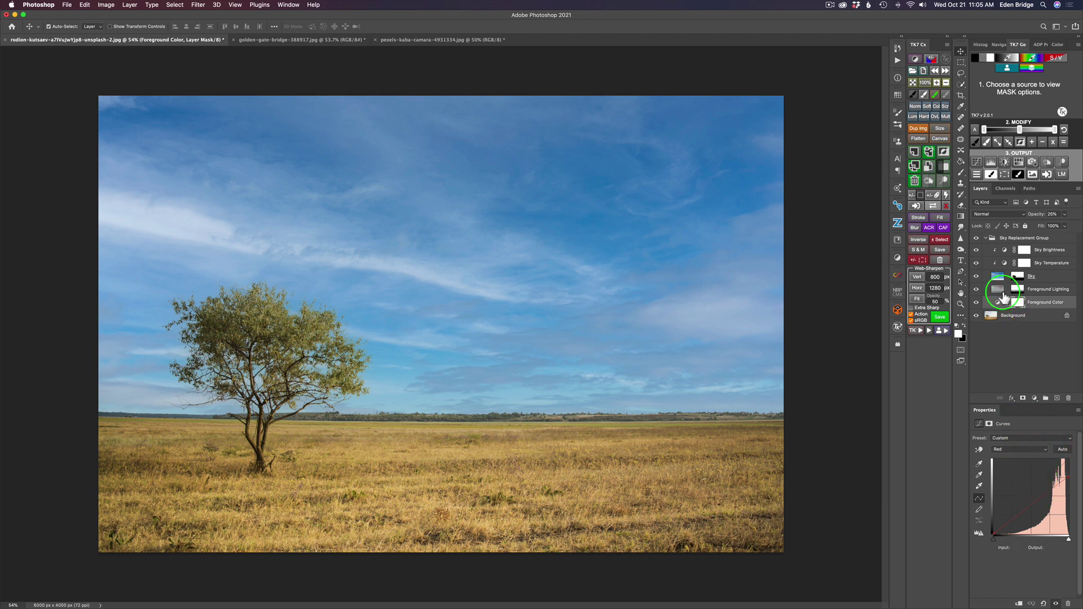
# - Examine the Foreground Lighting layer and its mask, and the foreground area they affect in the photo
pyautogui.moveTo(1003, 291); pyautogui.dragTo(1017, 302)
pyautogui.click(915, 276)
pyautogui.moveTo(527, 428); pyautogui.dragTo(526, 405)
pyautogui.moveTo(1072, 269); pyautogui.dragTo(997, 280)
# - Apply a Gaussian Blur with a radius of about 4.2 pixels to the Sky layer's image
pyautogui.click(996, 275)
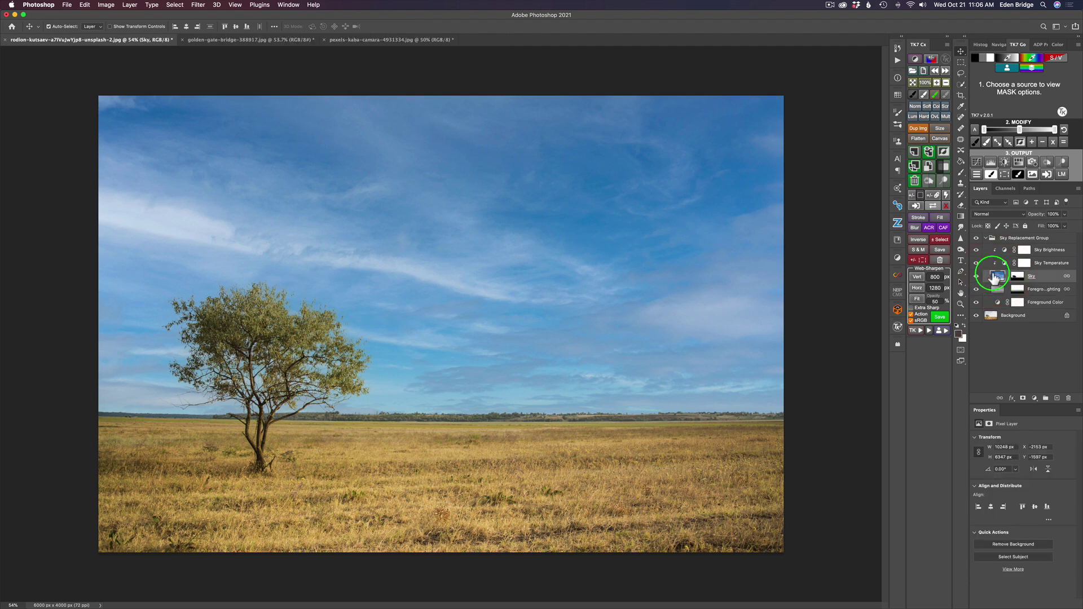
pyautogui.click(199, 6)
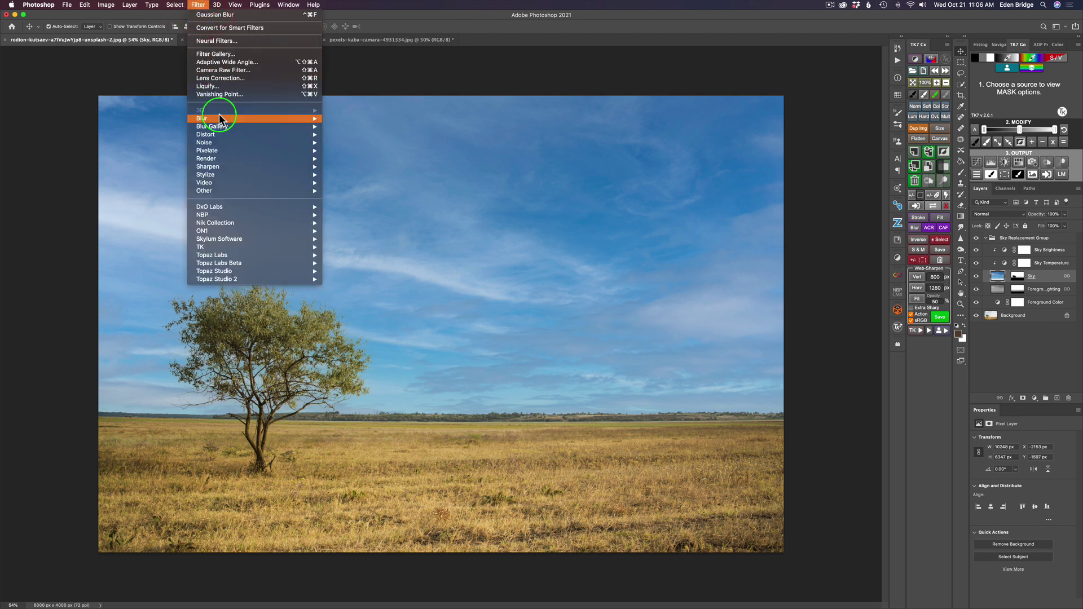
pyautogui.moveTo(221, 119)
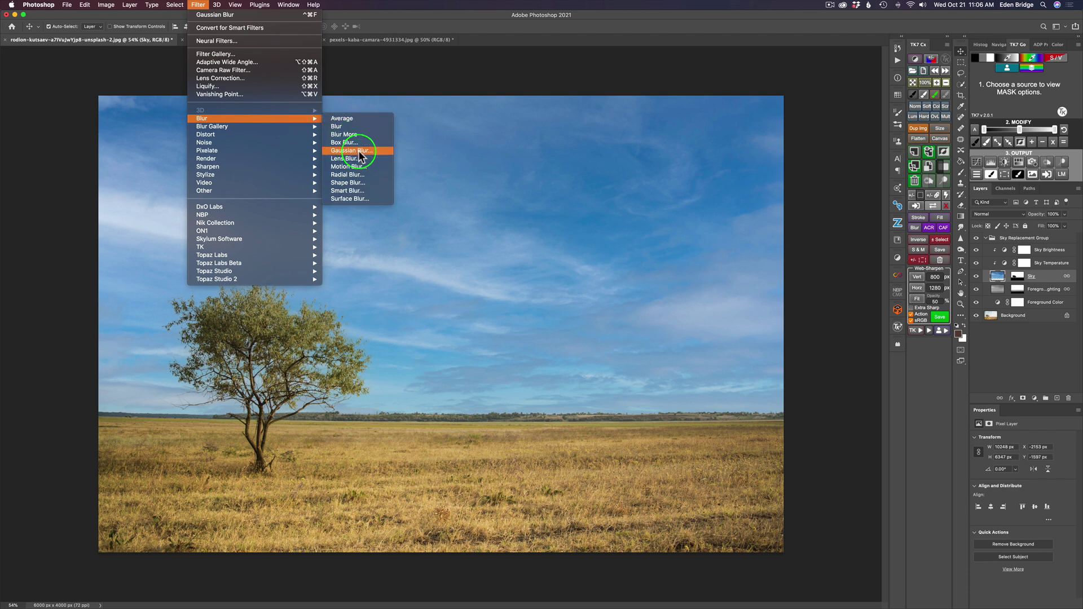
pyautogui.click(361, 153)
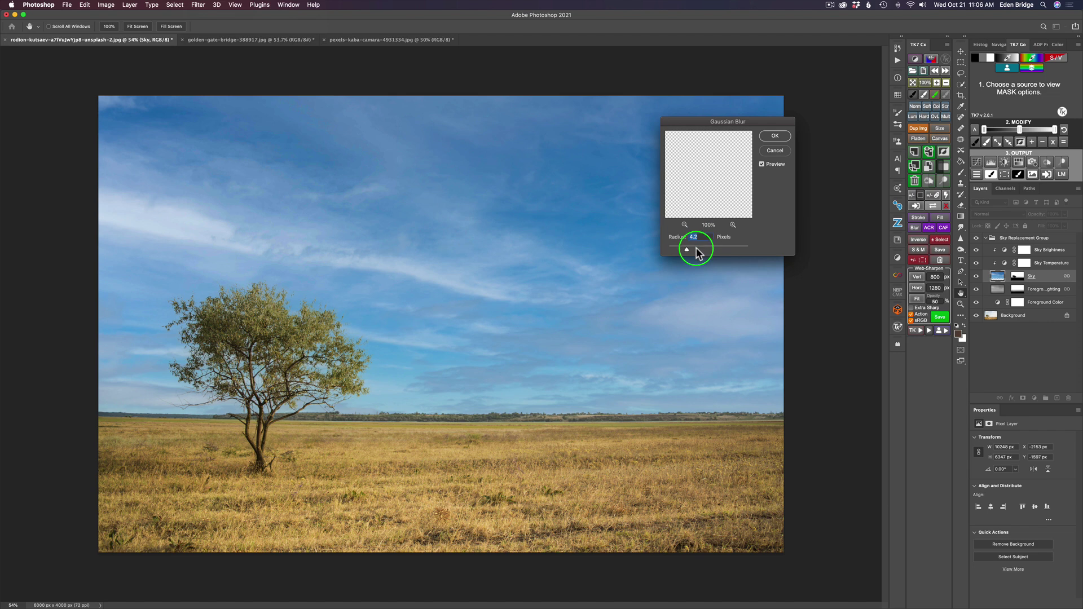
pyautogui.moveTo(687, 250)
pyautogui.mouseDown()
pyautogui.moveTo(709, 248)
pyautogui.moveTo(687, 252)
pyautogui.mouseUp()
pyautogui.click(775, 135)
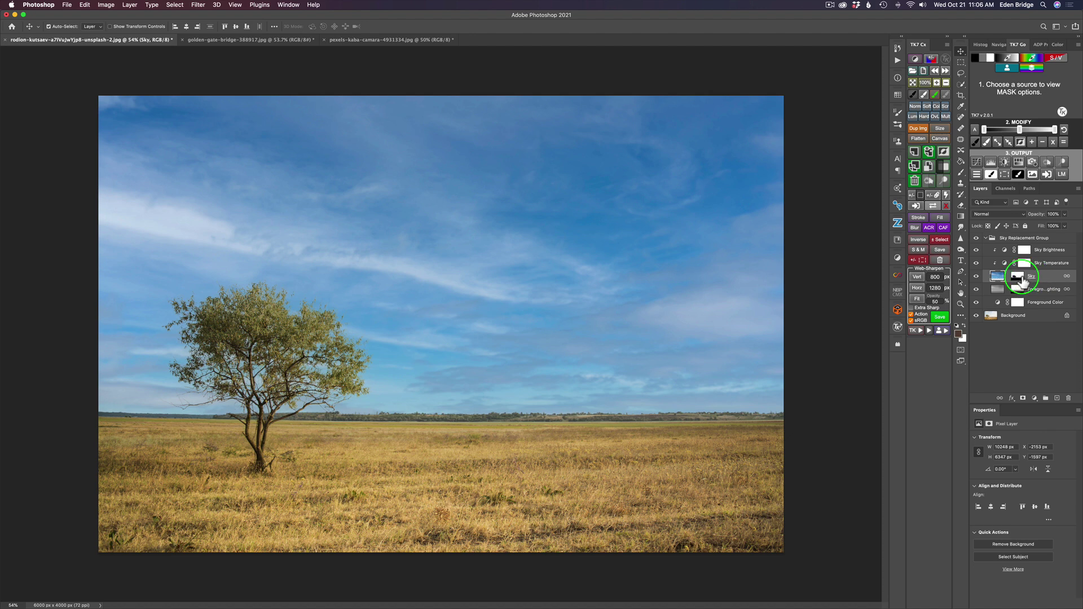
# - View the Sky layer's mask on its own to examine the tree and horizon edges, and return to the image view
pyautogui.keyDown('alt'); pyautogui.click(1017, 277); pyautogui.keyUp('alt')
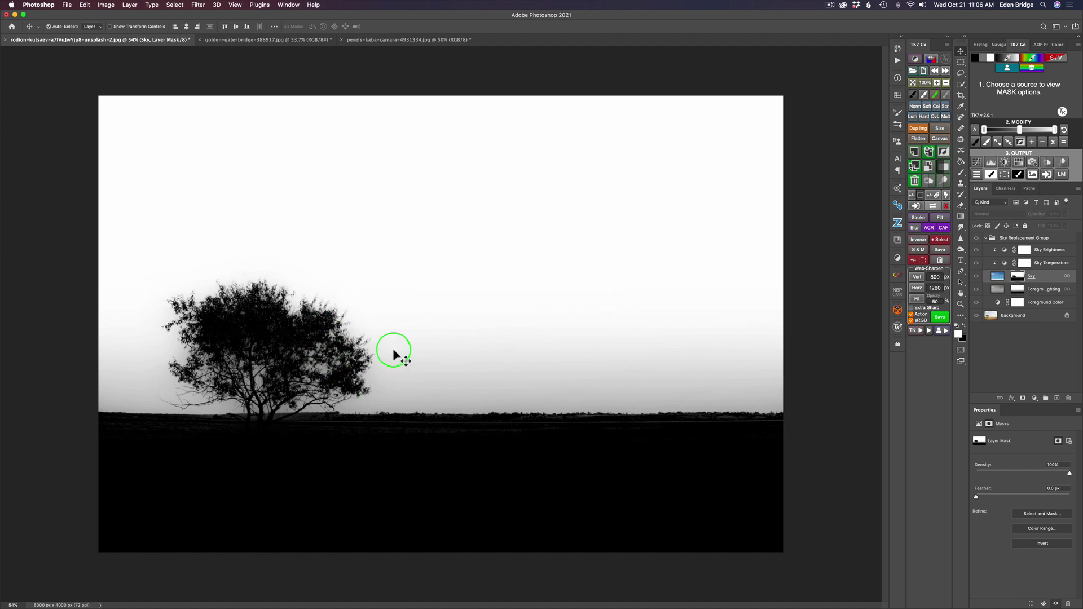
pyautogui.keyDown('alt'); pyautogui.click(1017, 277); pyautogui.keyUp('alt')
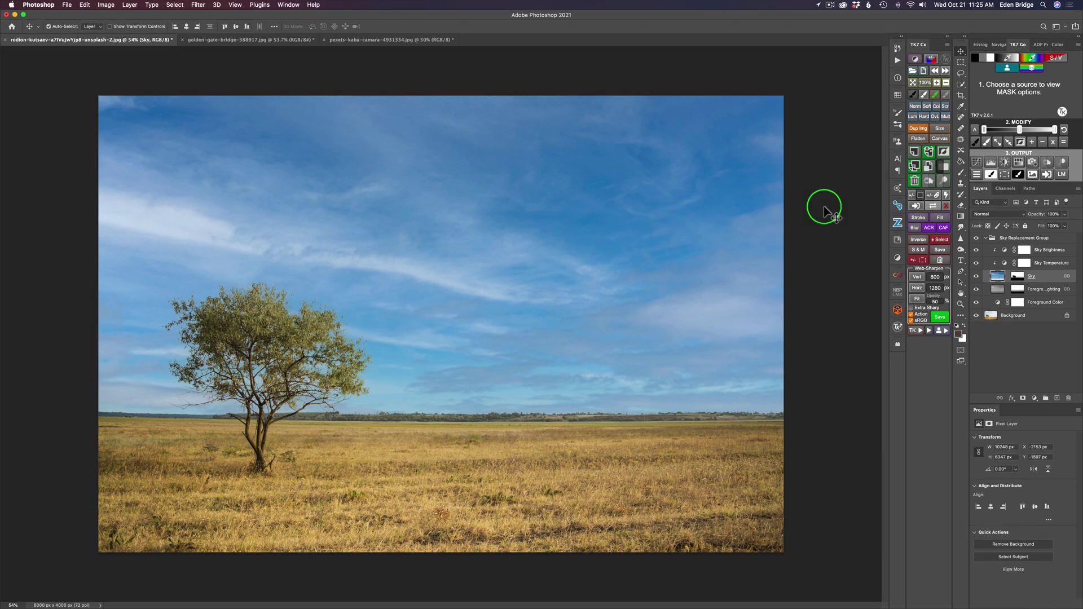
# - Start Sky Replacement on golden-gate-bridge-388917.jpg, and toggle the preview to compare the replaced sky with the original
pyautogui.click(254, 41)
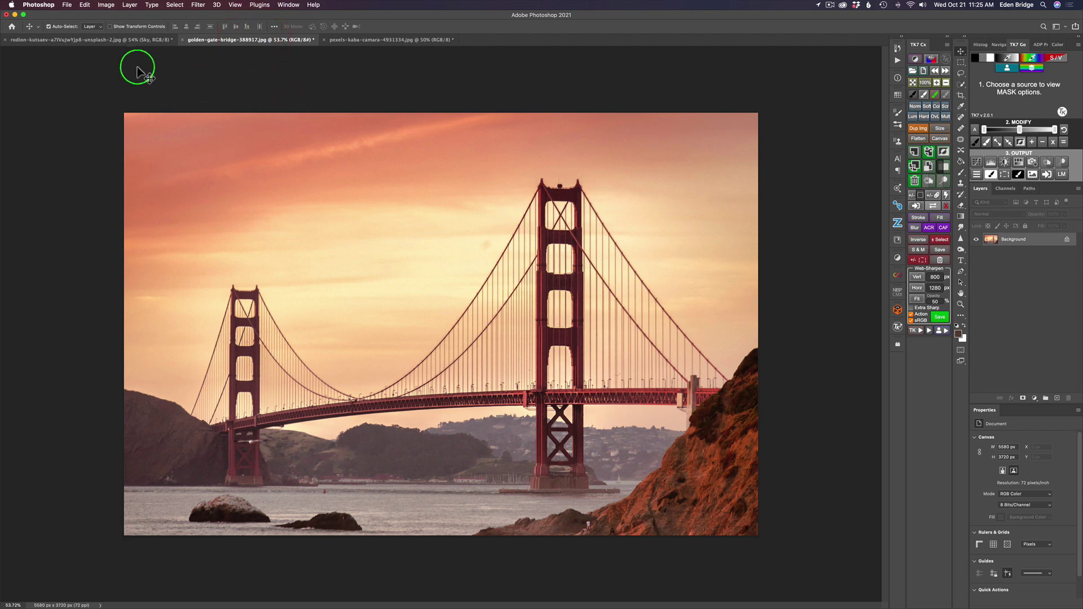
pyautogui.click(84, 5)
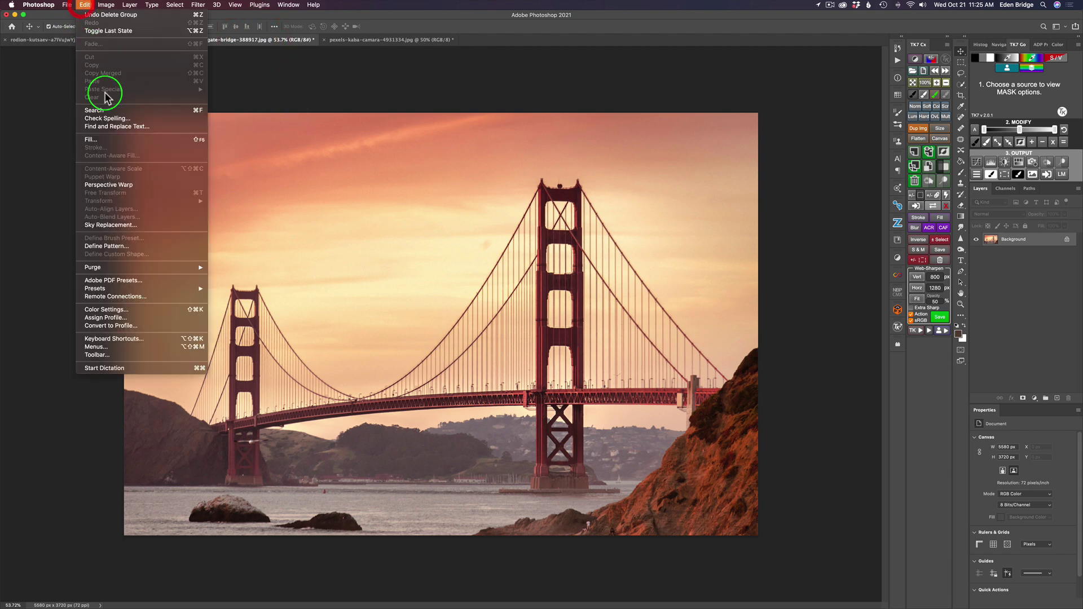
pyautogui.click(120, 225)
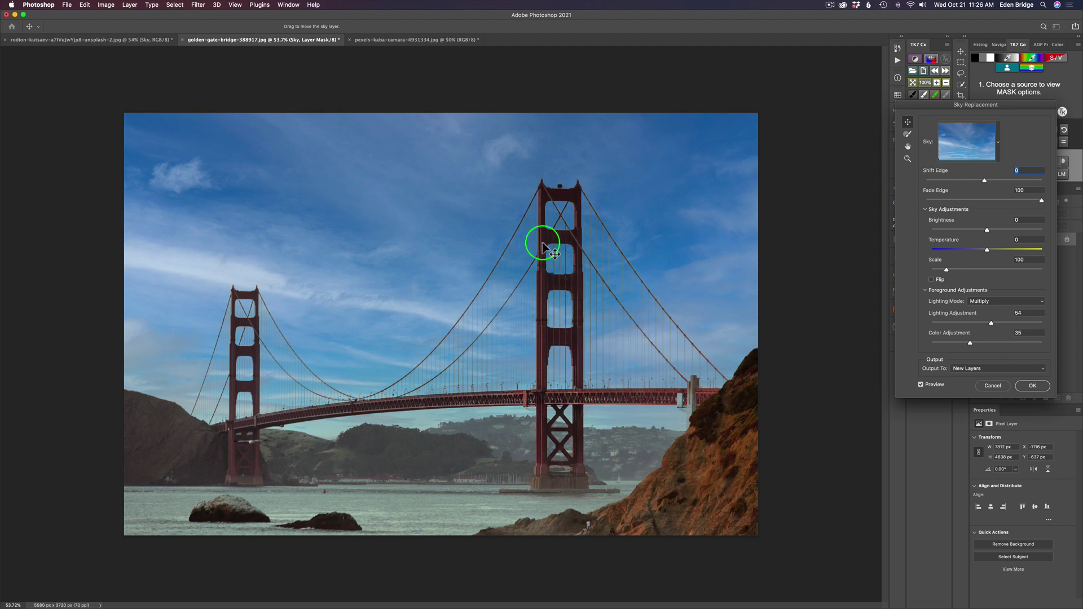
pyautogui.click(920, 385)
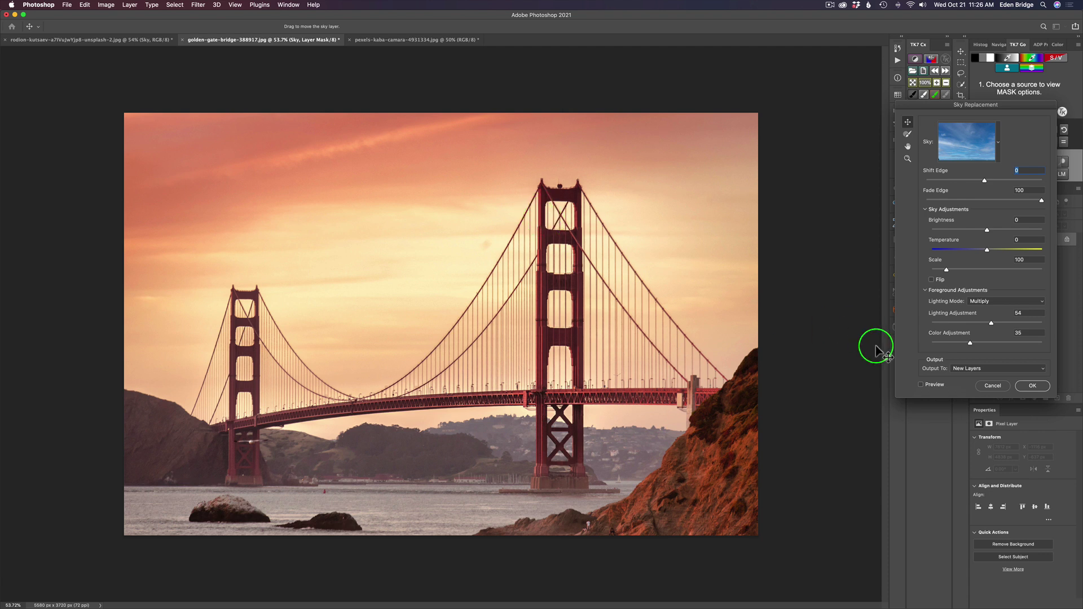
pyautogui.click(921, 386)
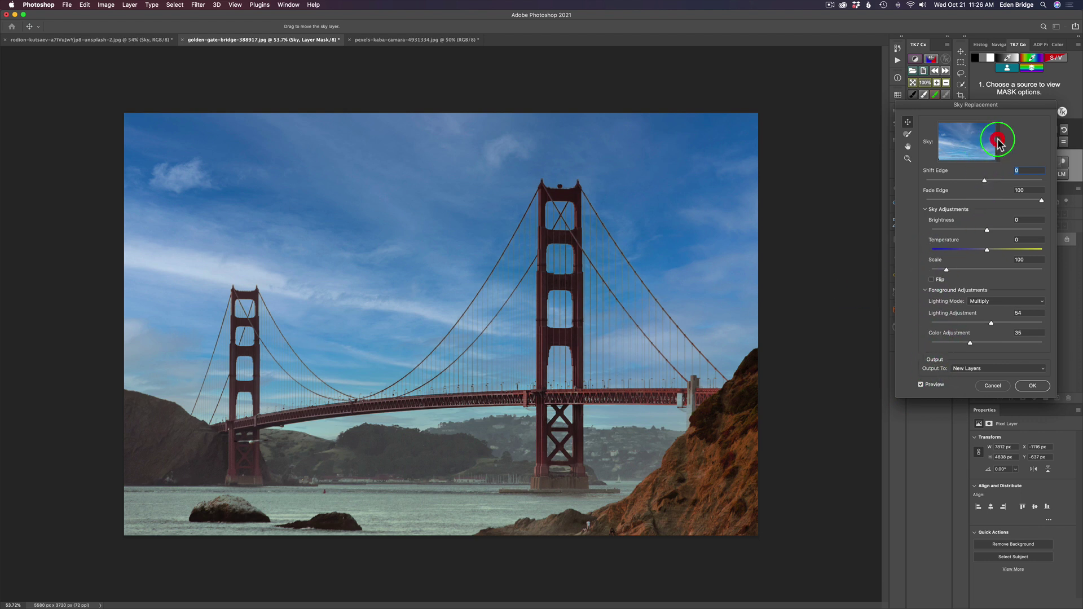
# - Try the rainbow sky and the cloudless blue-to-orange sunset, and settle on the vivid pink-and-orange cloud sky for the bridge photo
pyautogui.click(997, 142)
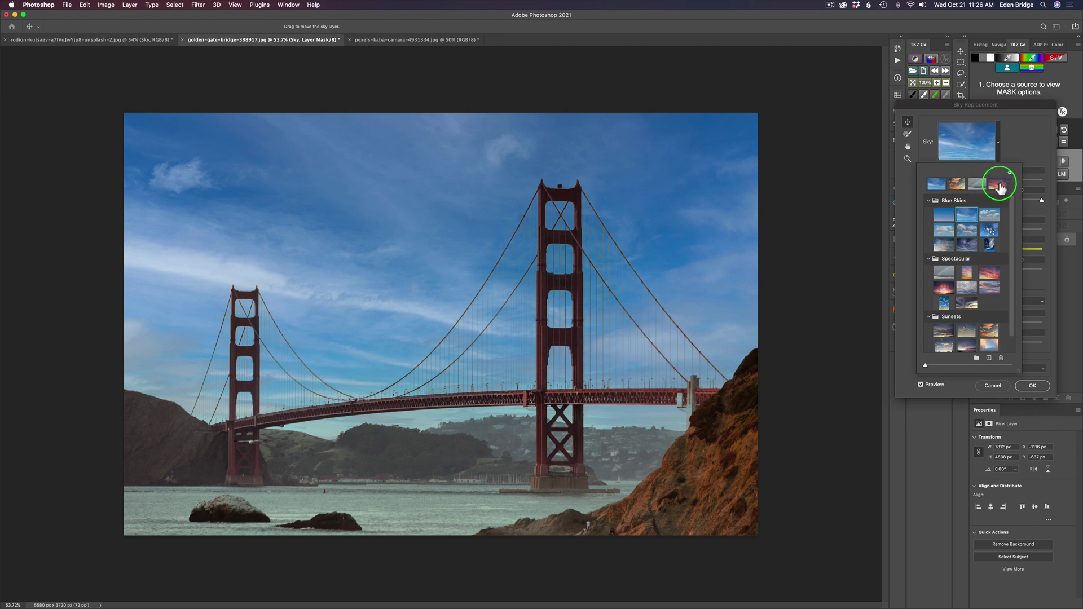
pyautogui.moveTo(967, 181); pyautogui.dragTo(999, 191)
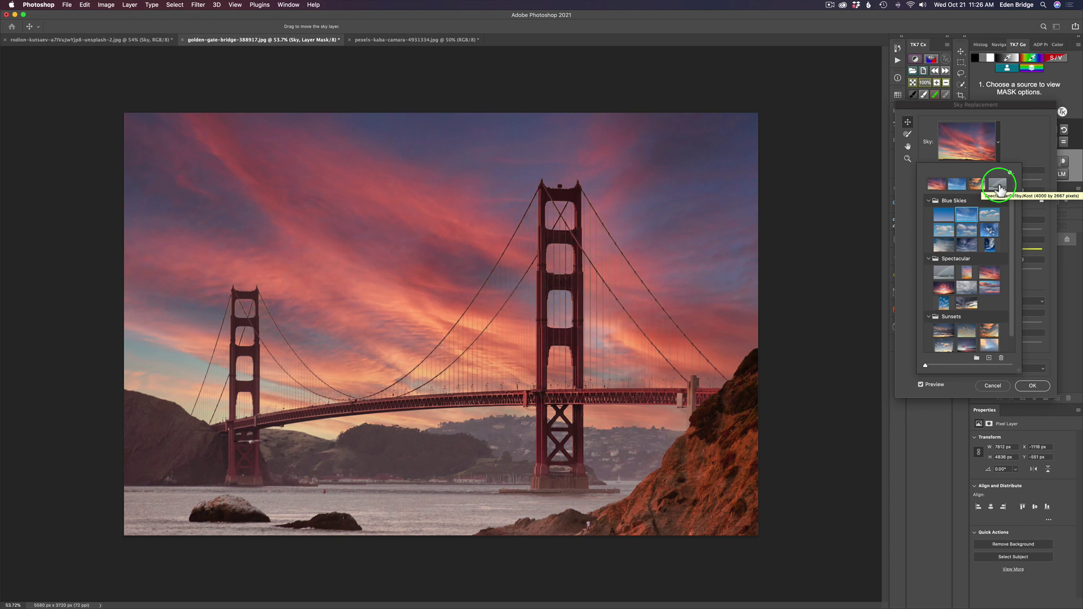
pyautogui.click(998, 185)
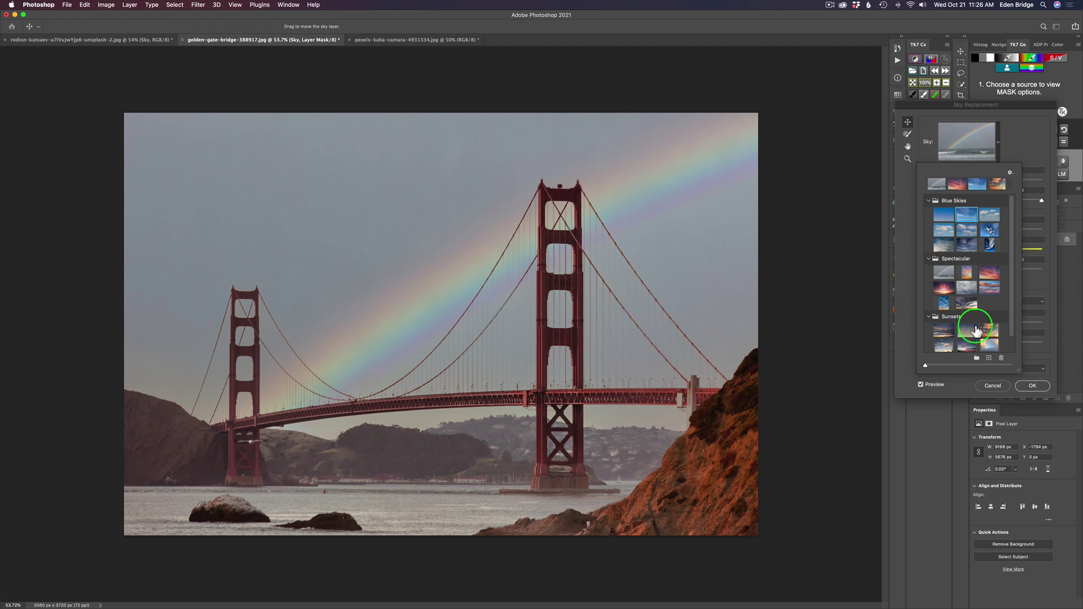
pyautogui.scroll(-2, 975, 335)
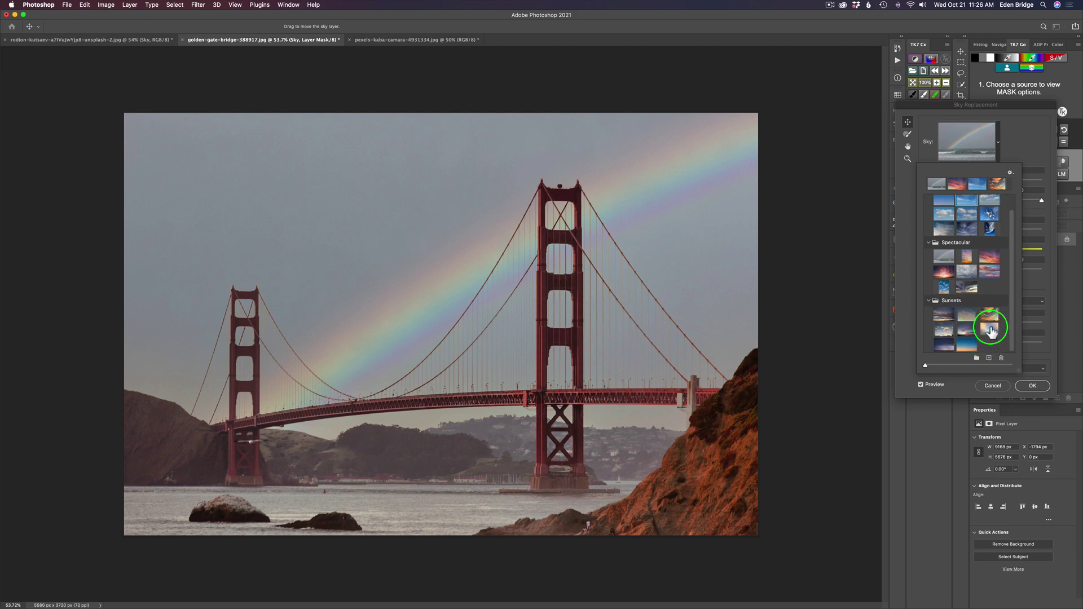
pyautogui.click(969, 345)
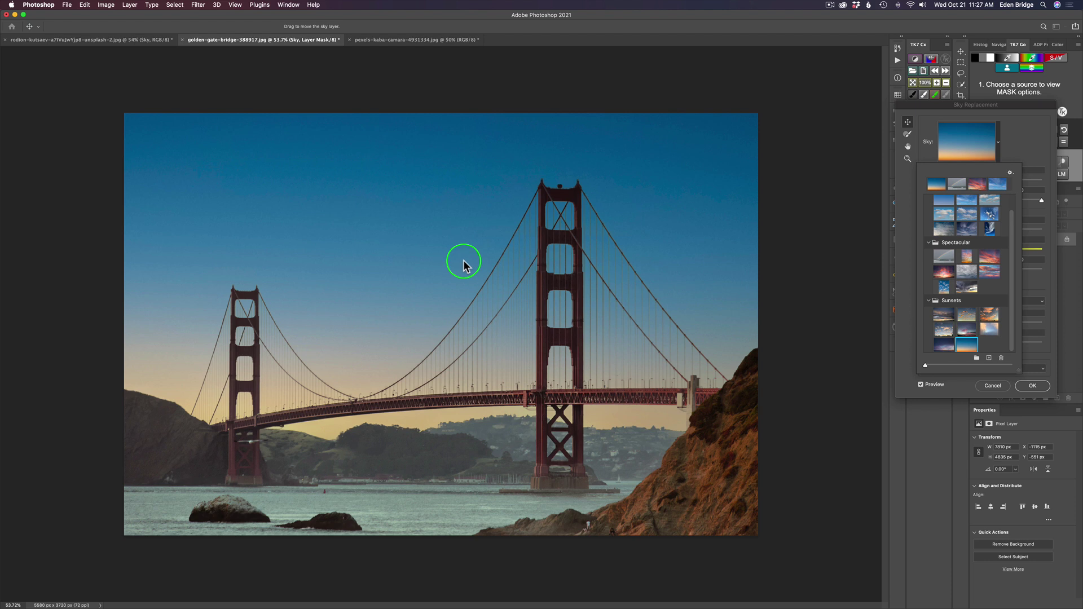
pyautogui.click(978, 183)
pyautogui.click(1026, 136)
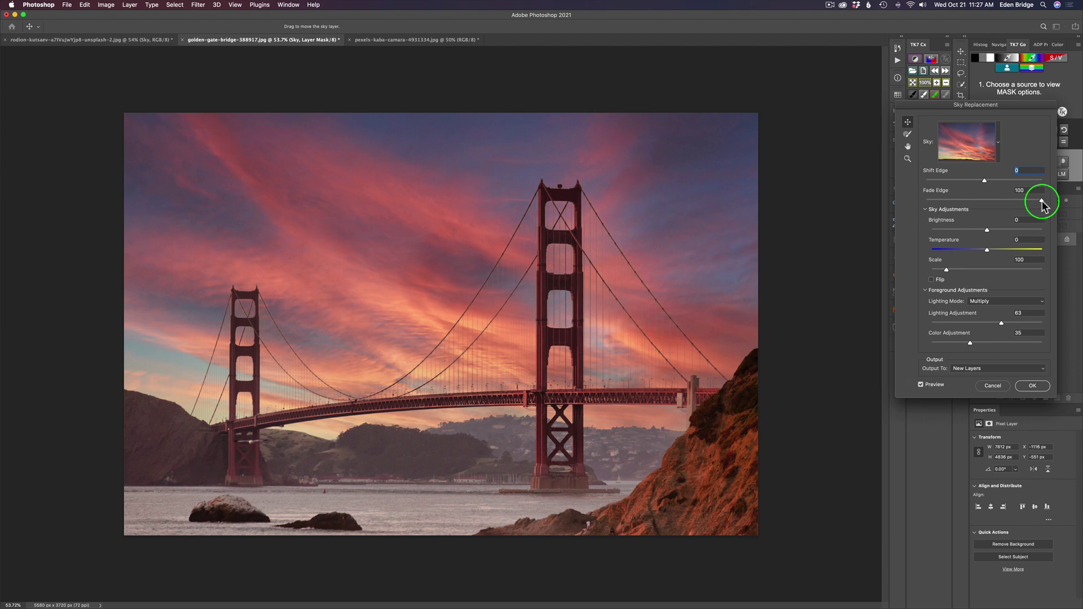
# - Compare Fade Edge values of 0, 46 and 73 along the hilltops behind the bridge, and set Fade Edge to 82
pyautogui.moveTo(1043, 204); pyautogui.dragTo(923, 200)
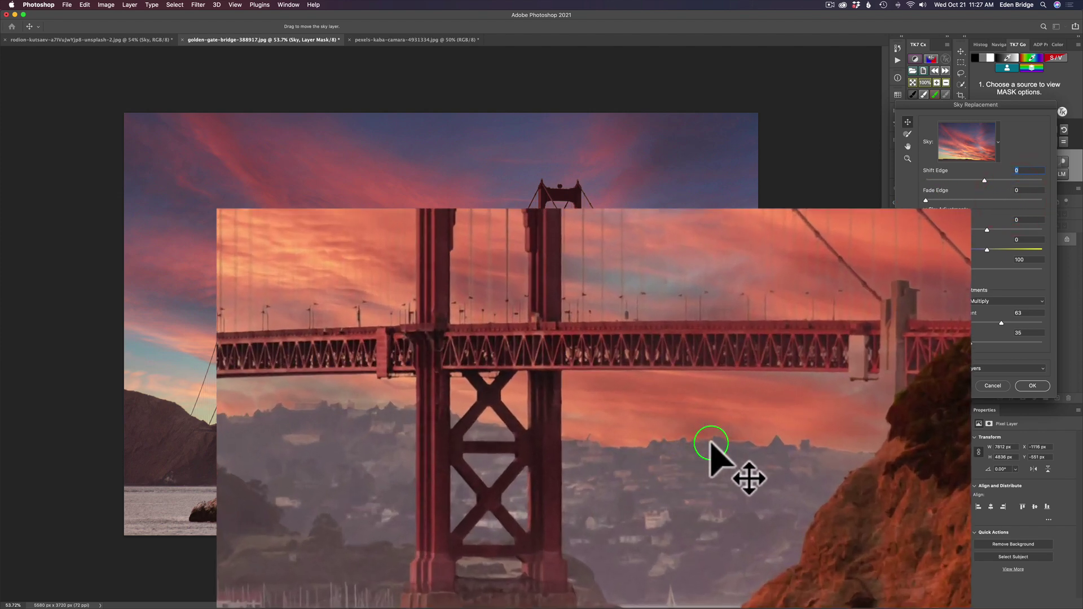
pyautogui.moveTo(710, 444); pyautogui.dragTo(769, 459)
pyautogui.click(954, 193)
pyautogui.moveTo(926, 204); pyautogui.dragTo(980, 212)
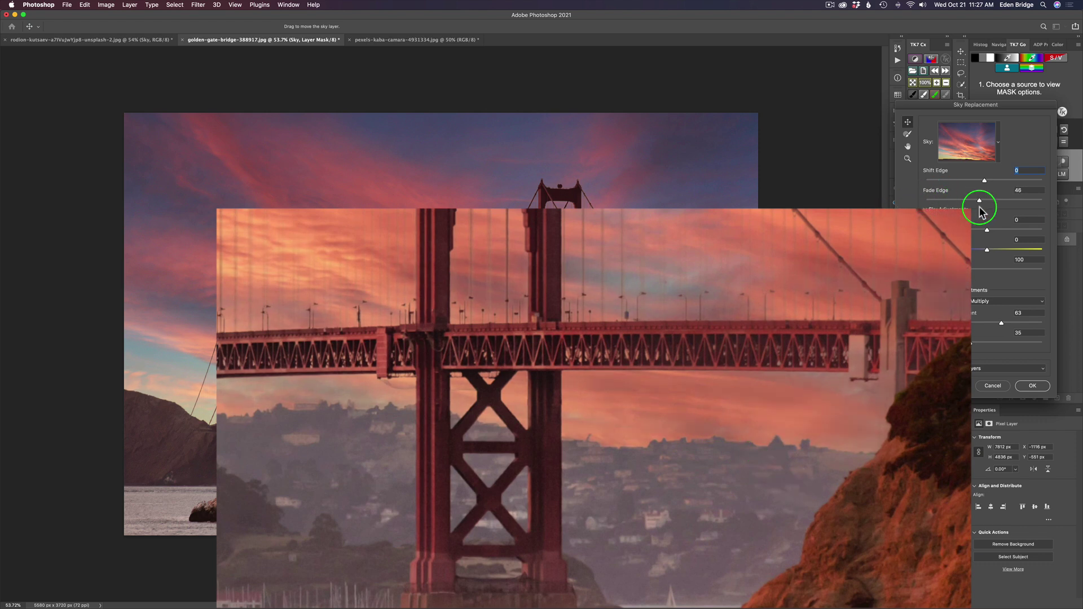
pyautogui.moveTo(980, 213); pyautogui.dragTo(1012, 217)
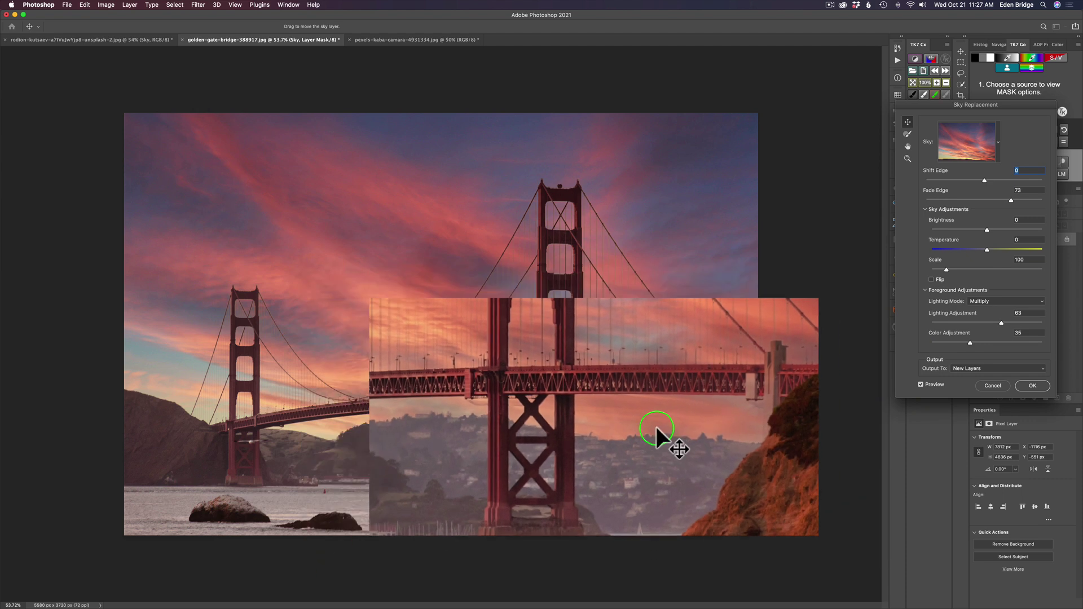
pyautogui.moveTo(631, 432); pyautogui.dragTo(630, 434)
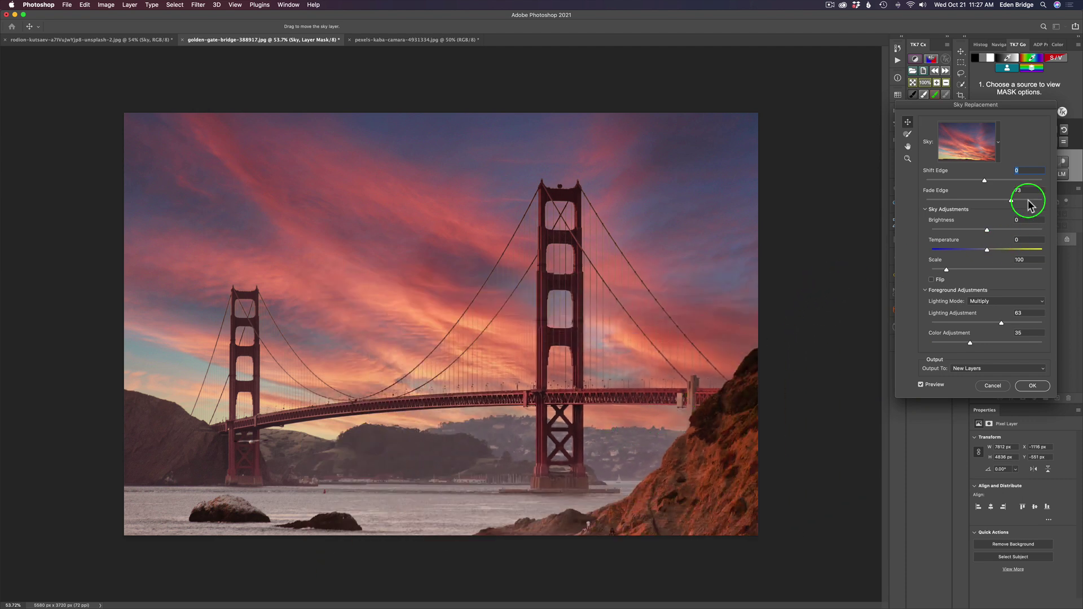
pyautogui.moveTo(1013, 203); pyautogui.dragTo(1022, 205)
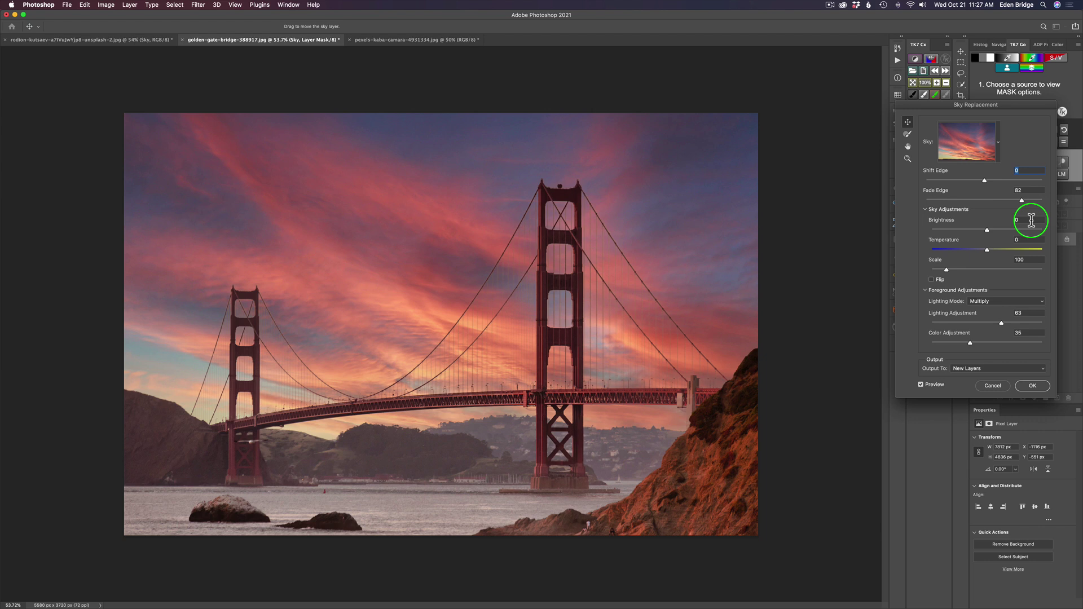
# - Try a sky Brightness of 29 against the original photo using the preview, and set the Brightness to 22
pyautogui.moveTo(990, 231); pyautogui.dragTo(1003, 233)
pyautogui.click(921, 385)
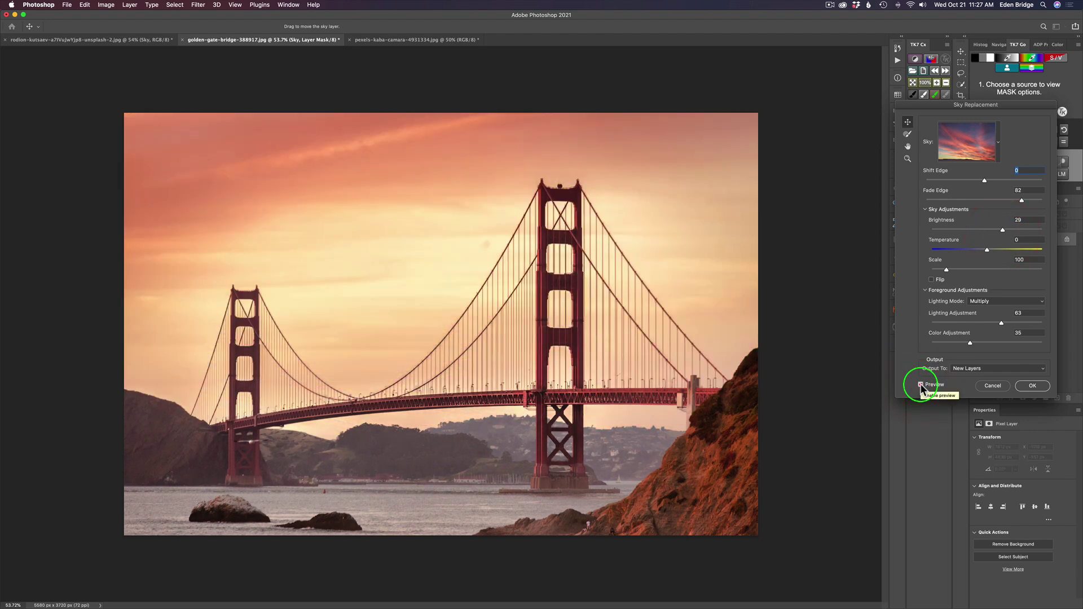
pyautogui.click(921, 385)
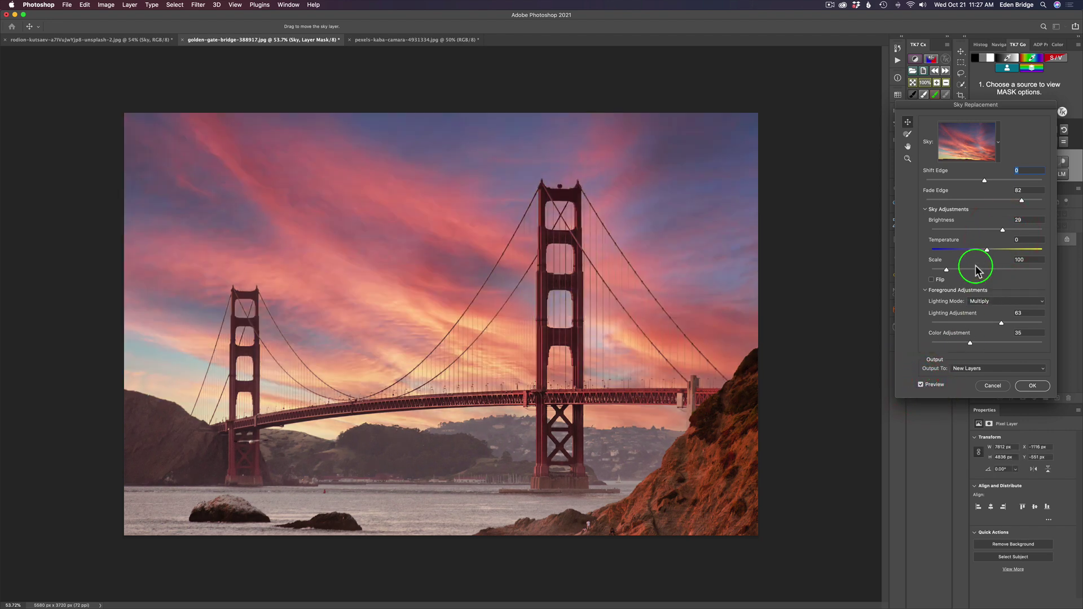
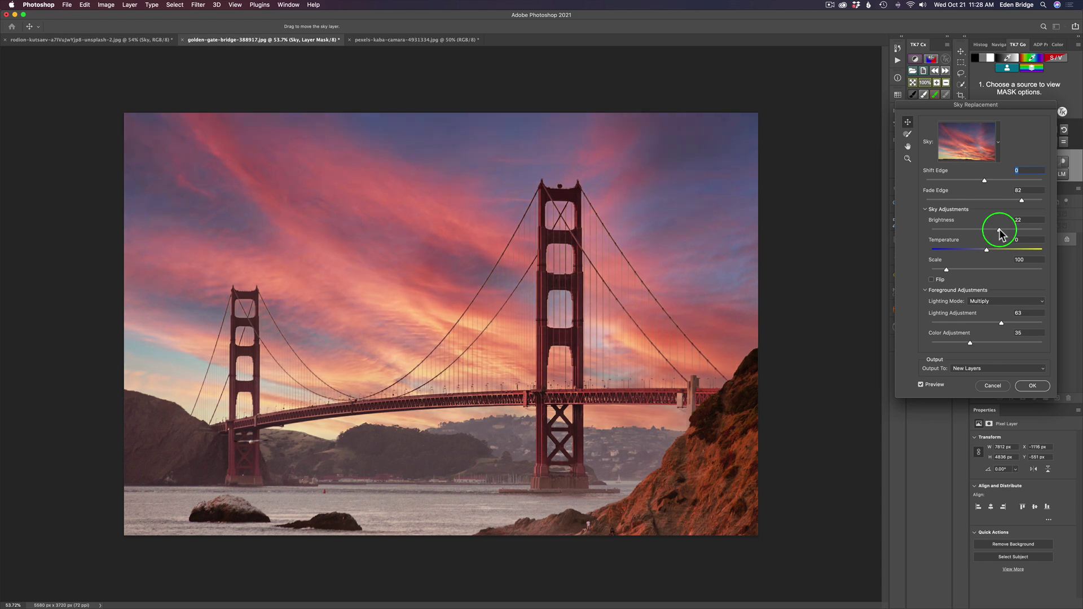
pyautogui.moveTo(1000, 232); pyautogui.dragTo(1000, 230)
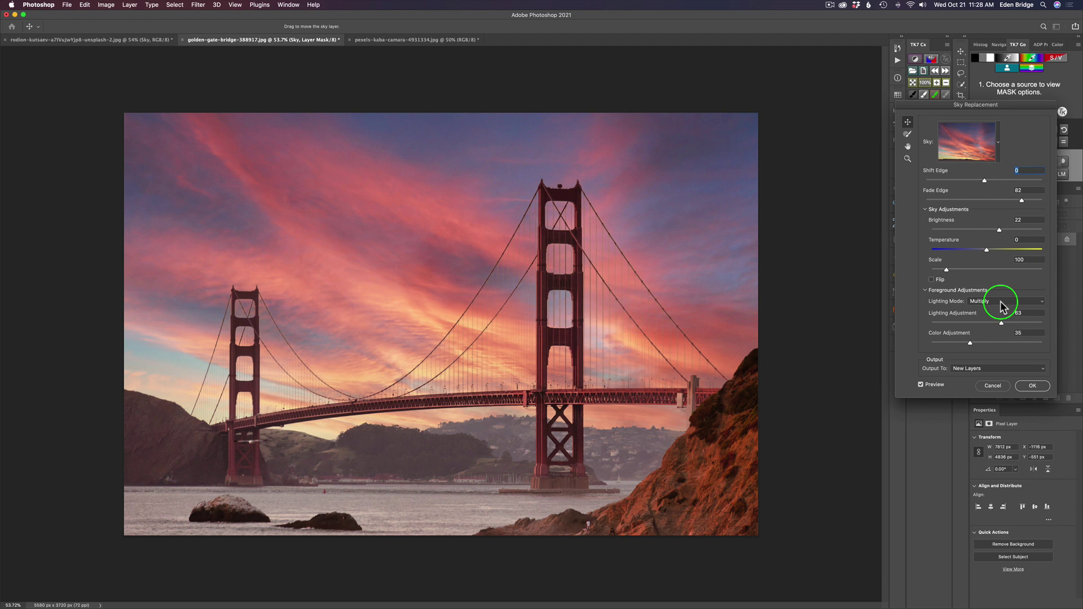
# - Try Screen as the foreground Lighting Mode on the bridge photo, and return it to Multiply
pyautogui.click(1002, 308)
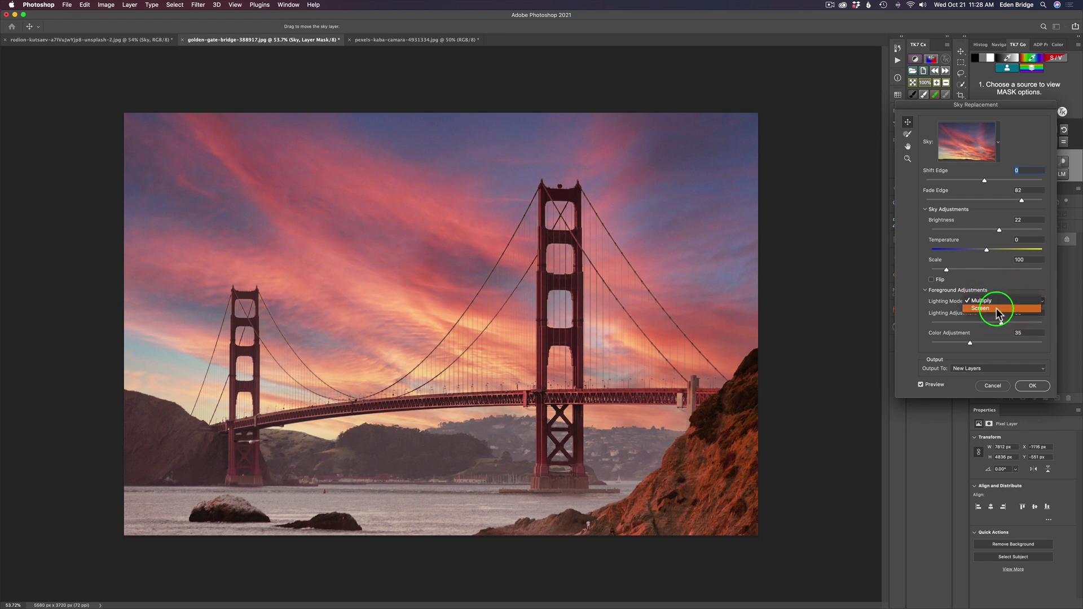
pyautogui.click(998, 309)
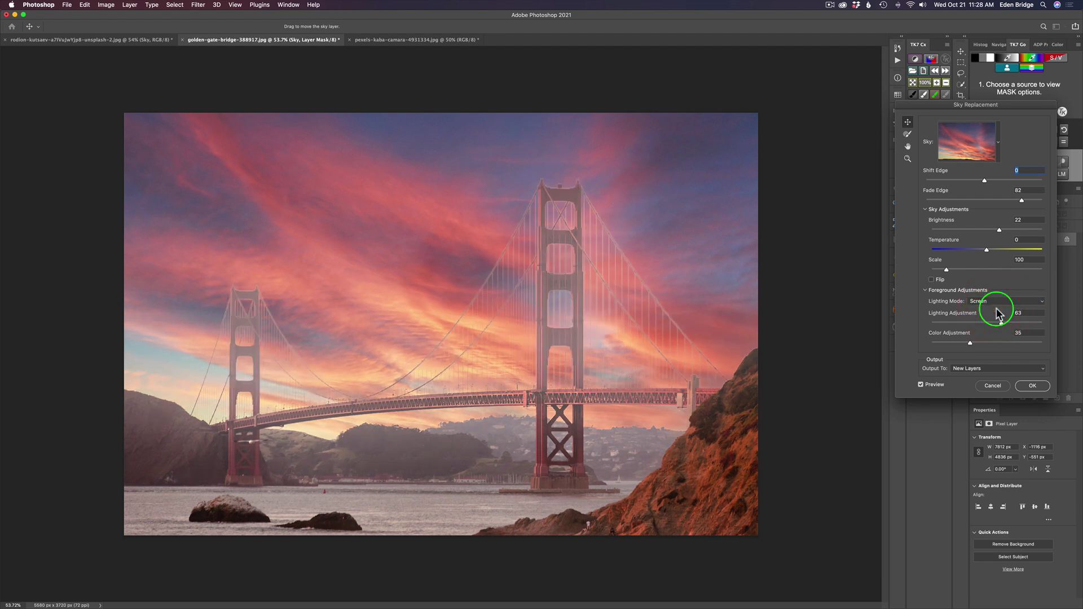
pyautogui.click(997, 304)
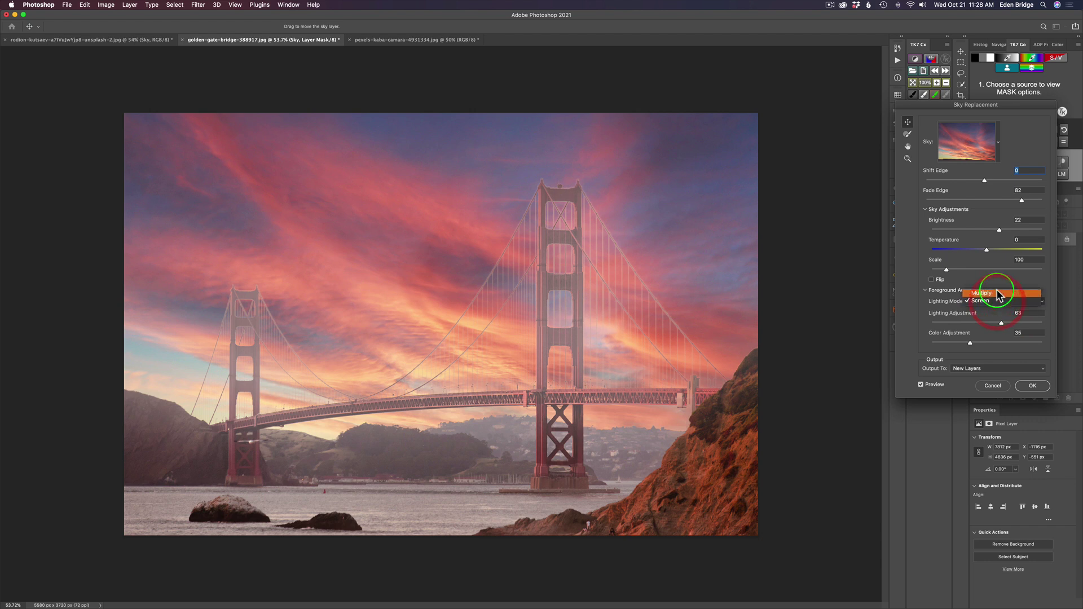
pyautogui.click(998, 294)
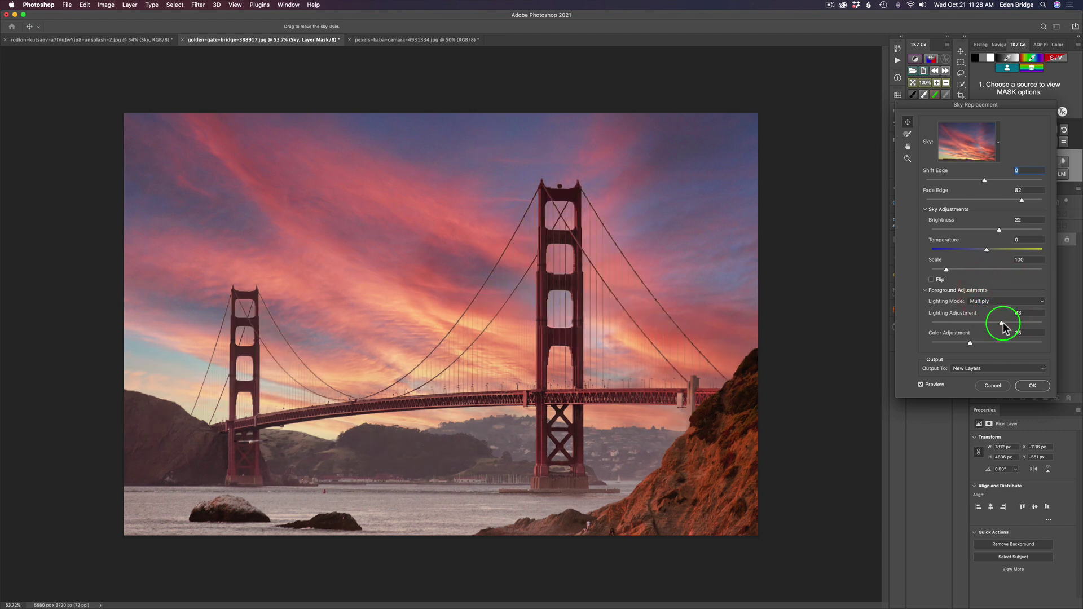
# - Set the foreground Lighting Adjustment to 84 and Color Adjustment to 59, and output the sky replacement to new layers
pyautogui.moveTo(1002, 323); pyautogui.dragTo(976, 324)
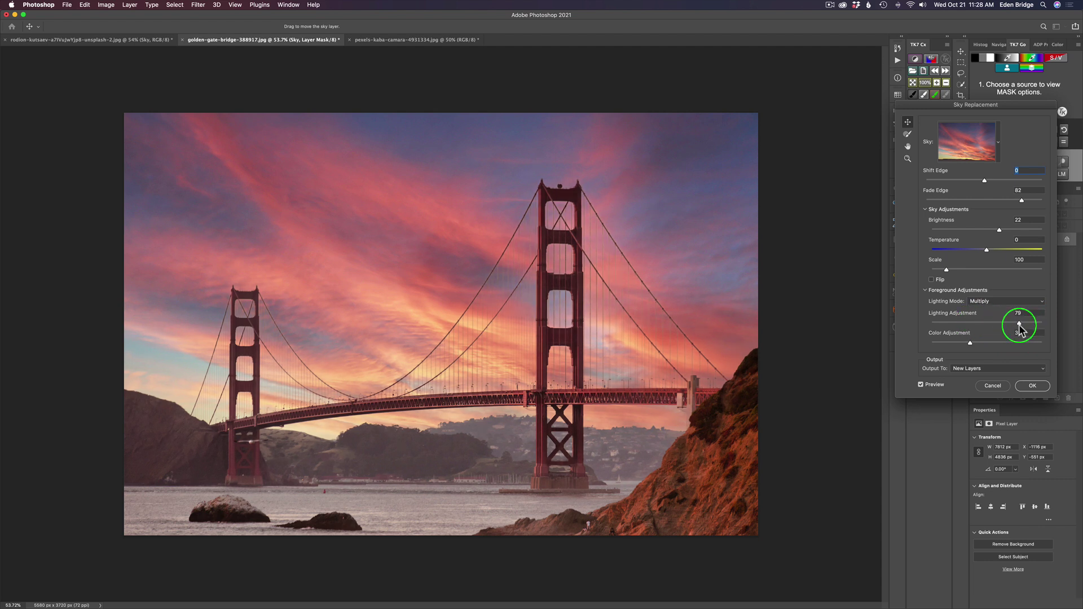
pyautogui.moveTo(1021, 329); pyautogui.dragTo(1026, 330)
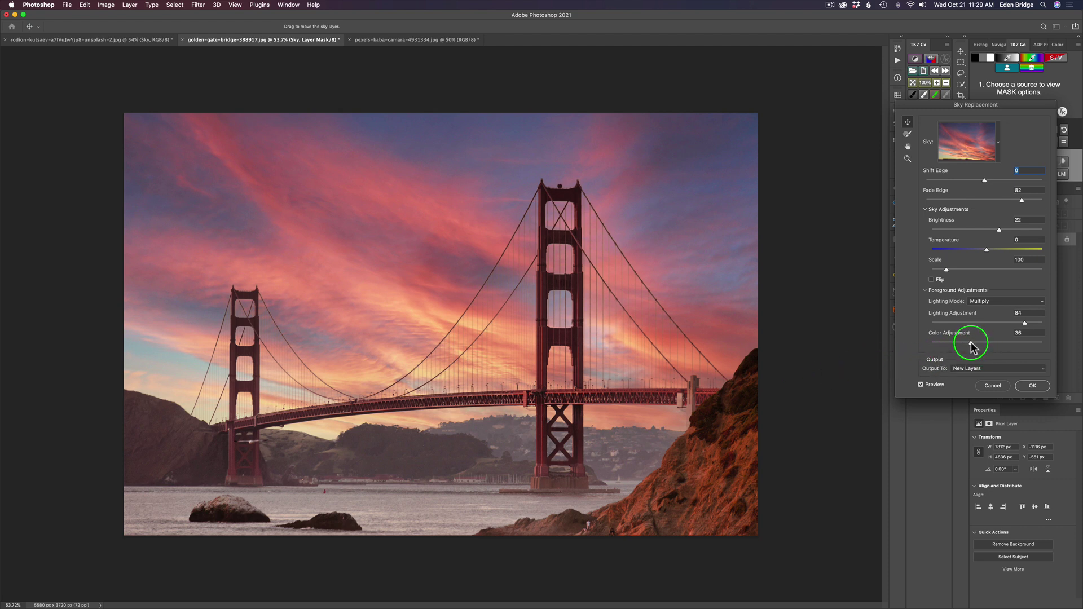
pyautogui.moveTo(971, 344); pyautogui.dragTo(996, 358)
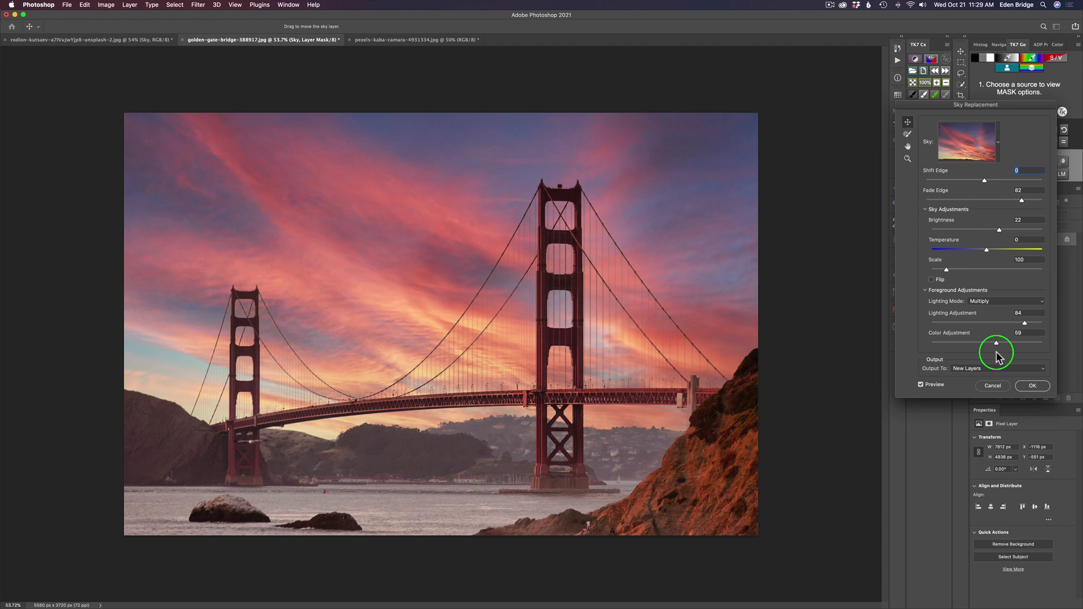
pyautogui.click(1034, 386)
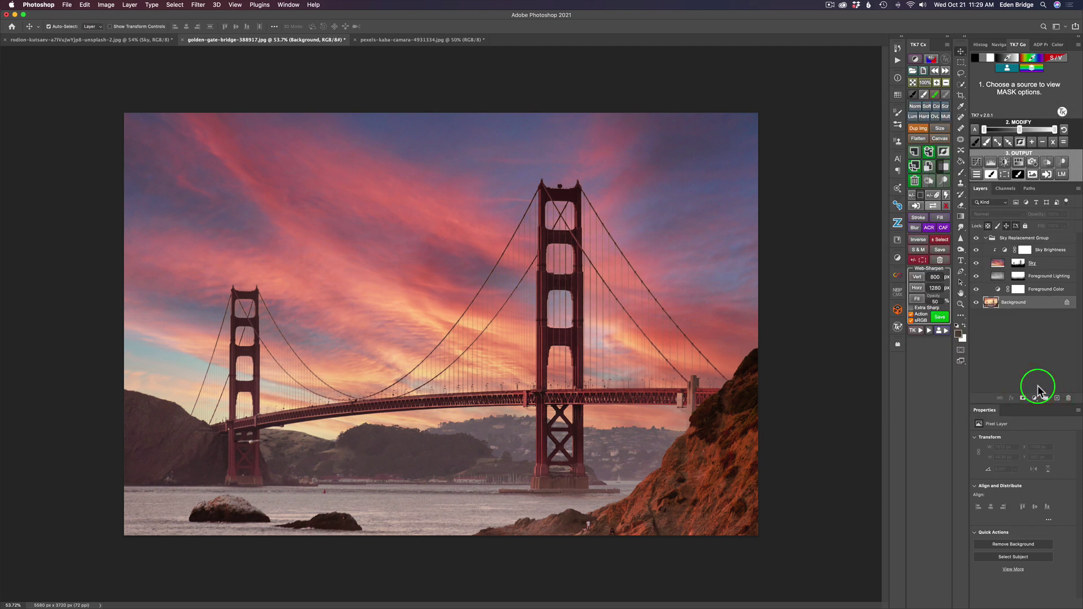
# - Soften the bridge photo's Sky layer with a Gaussian Blur
pyautogui.click(998, 265)
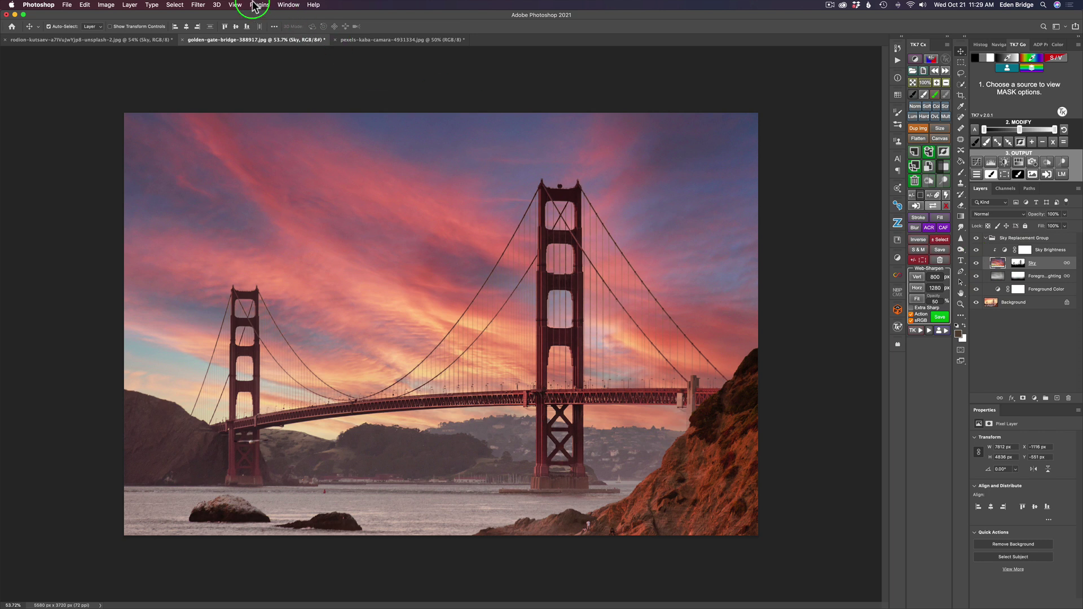
pyautogui.click(199, 6)
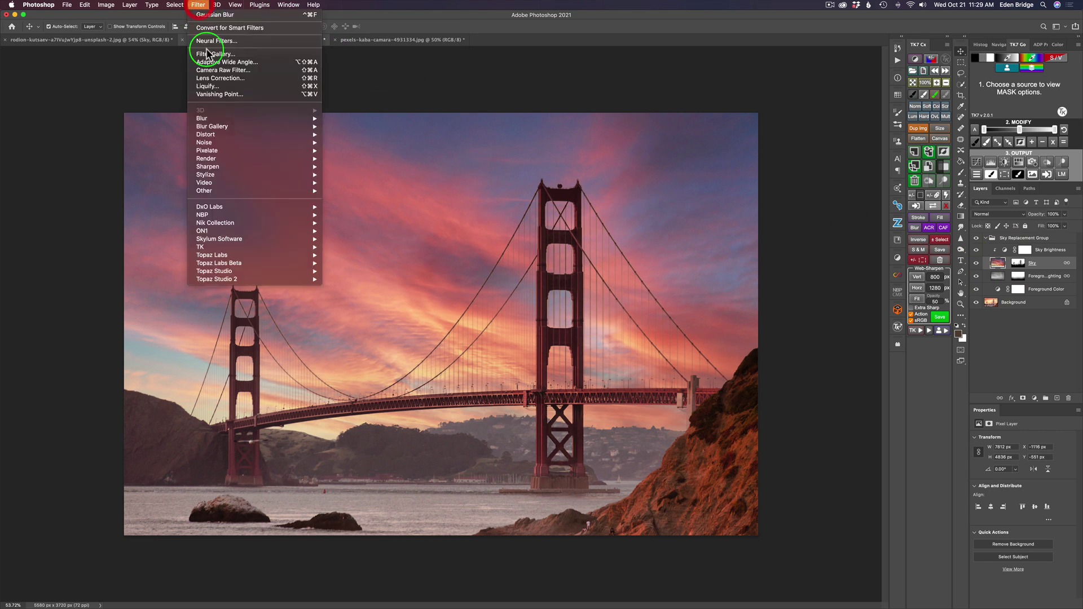
pyautogui.moveTo(236, 139)
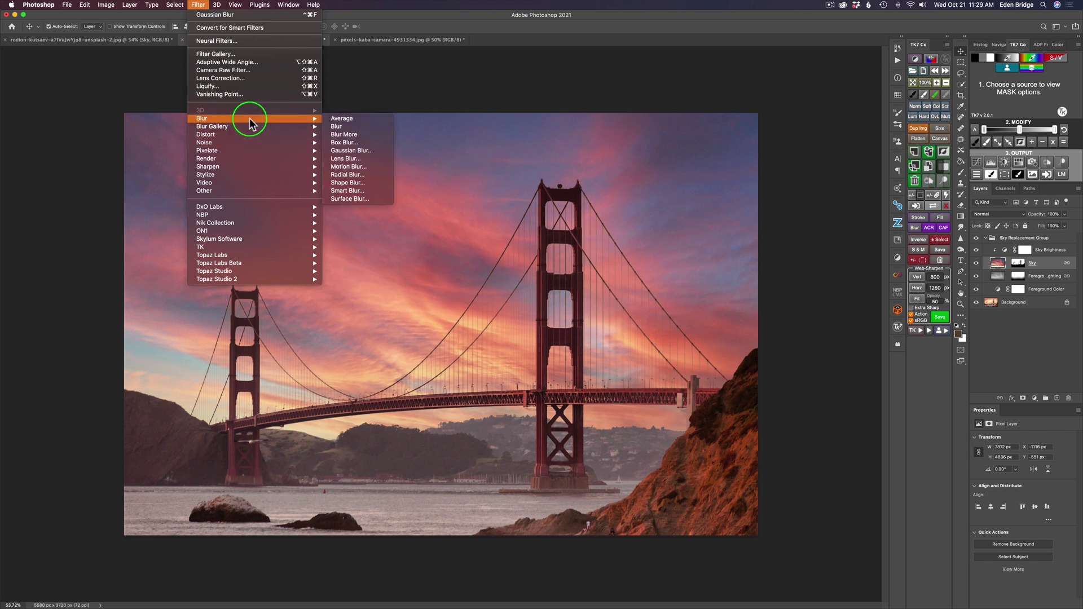
pyautogui.moveTo(305, 118)
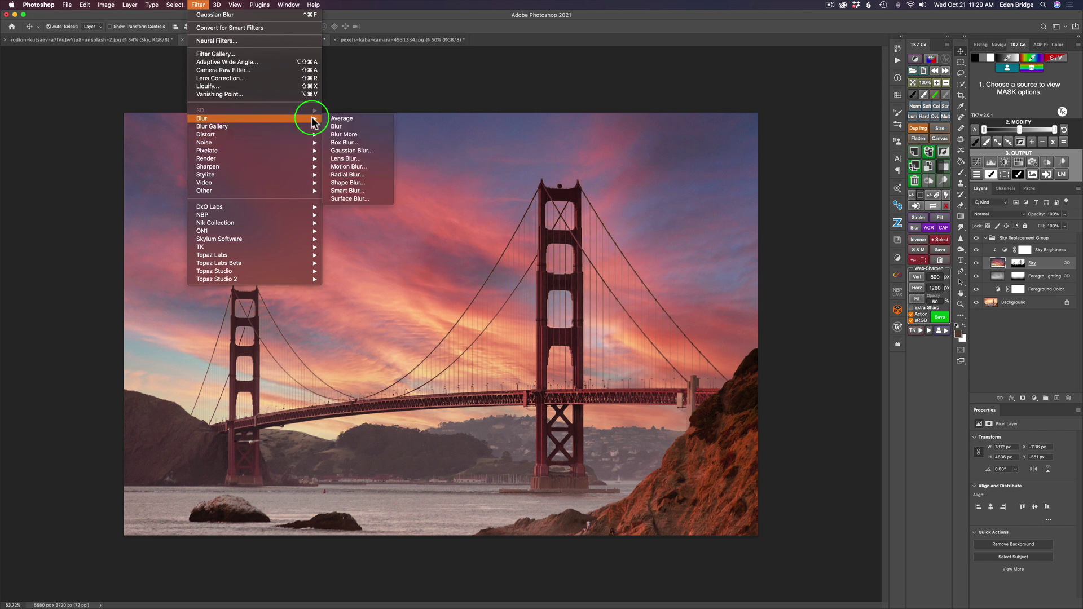
pyautogui.click(350, 150)
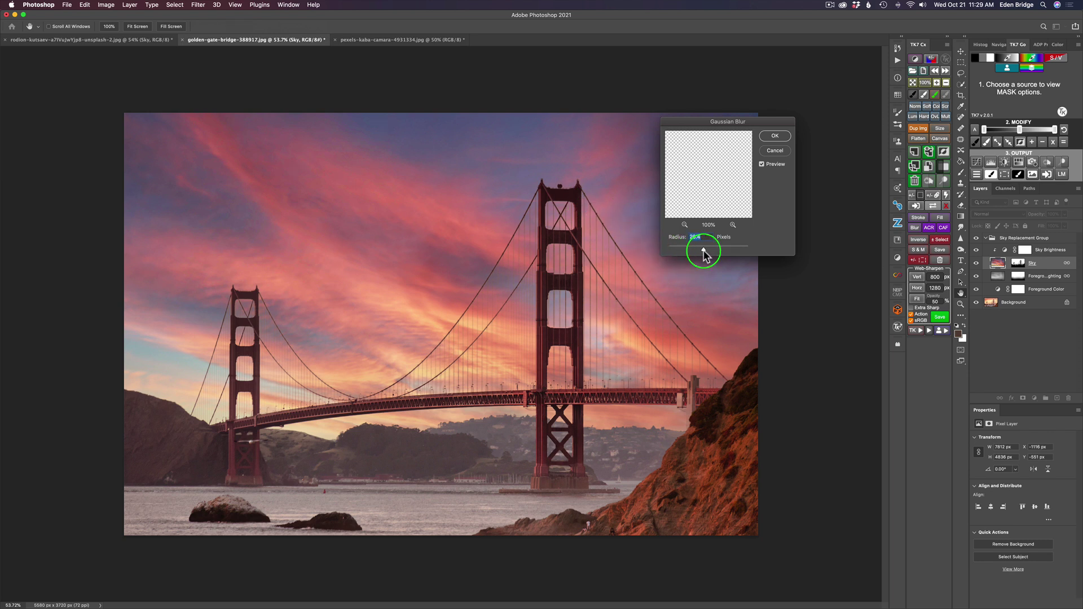
pyautogui.moveTo(703, 249); pyautogui.dragTo(688, 253)
pyautogui.click(769, 137)
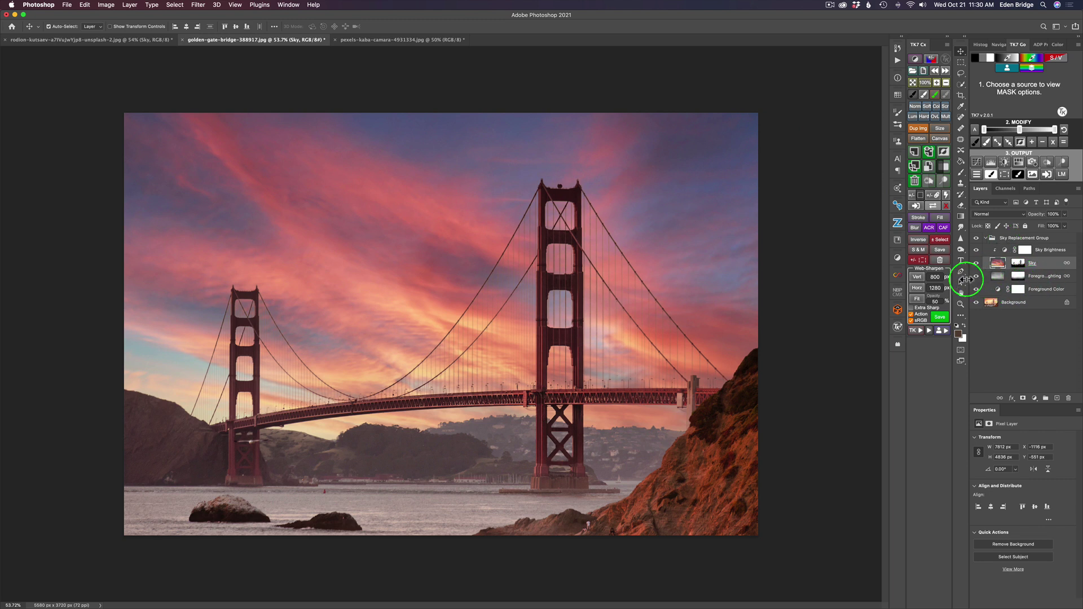
# - View the Foreground Lighting layer in isolation, and toggle its visibility to compare its effect on the bridge
pyautogui.moveTo(969, 286)
pyautogui.mouseDown()
pyautogui.moveTo(954, 284)
pyautogui.moveTo(1001, 291)
pyautogui.moveTo(982, 280)
pyautogui.mouseUp()
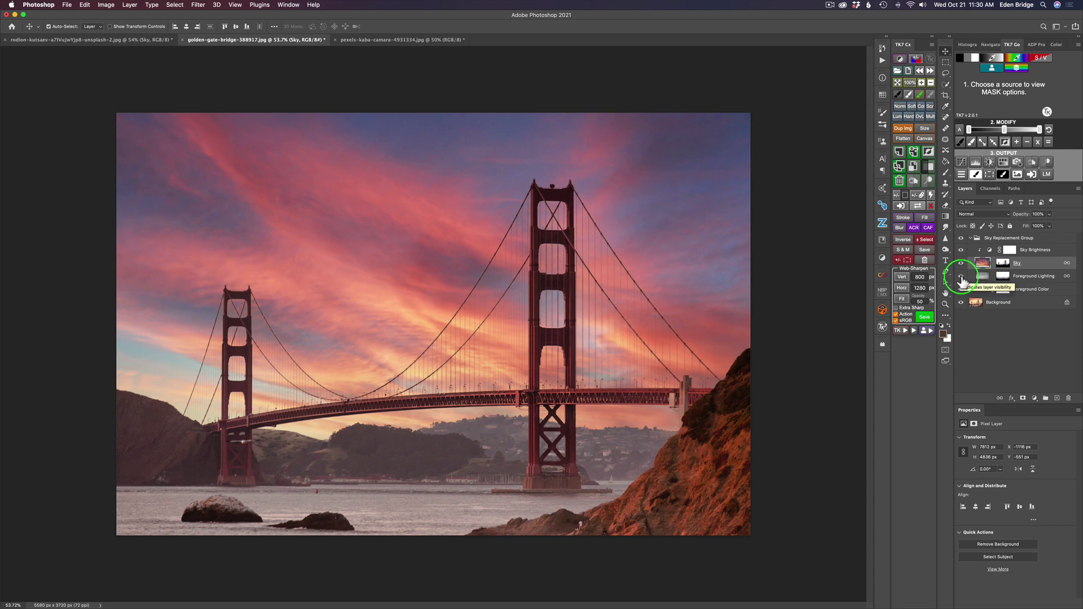
pyautogui.keyDown('alt'); pyautogui.click(962, 277); pyautogui.keyUp('alt')
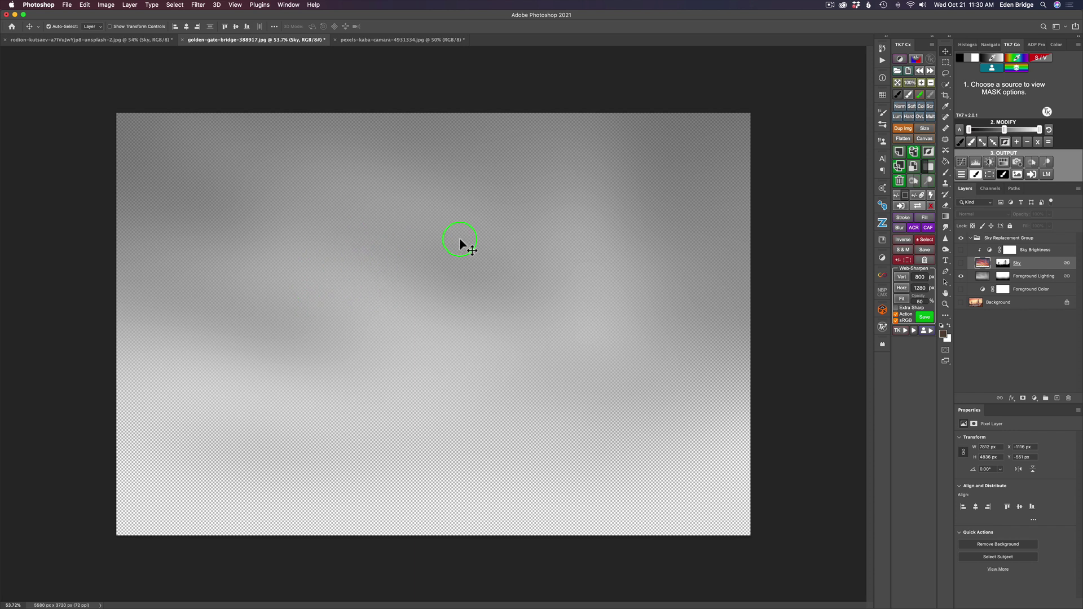
pyautogui.keyDown('alt'); pyautogui.click(962, 277); pyautogui.keyUp('alt')
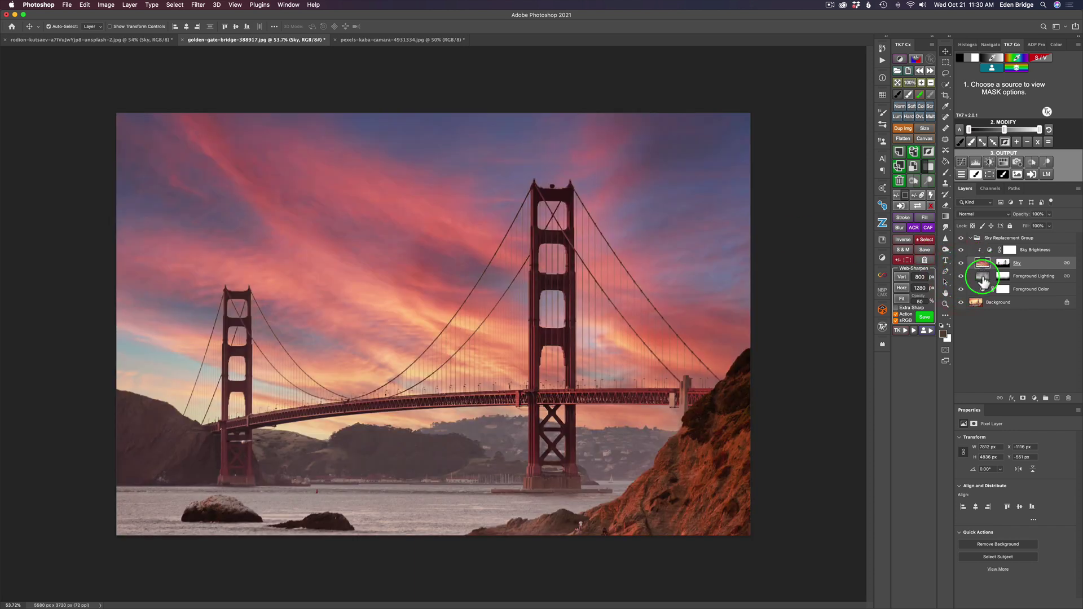
pyautogui.click(983, 278)
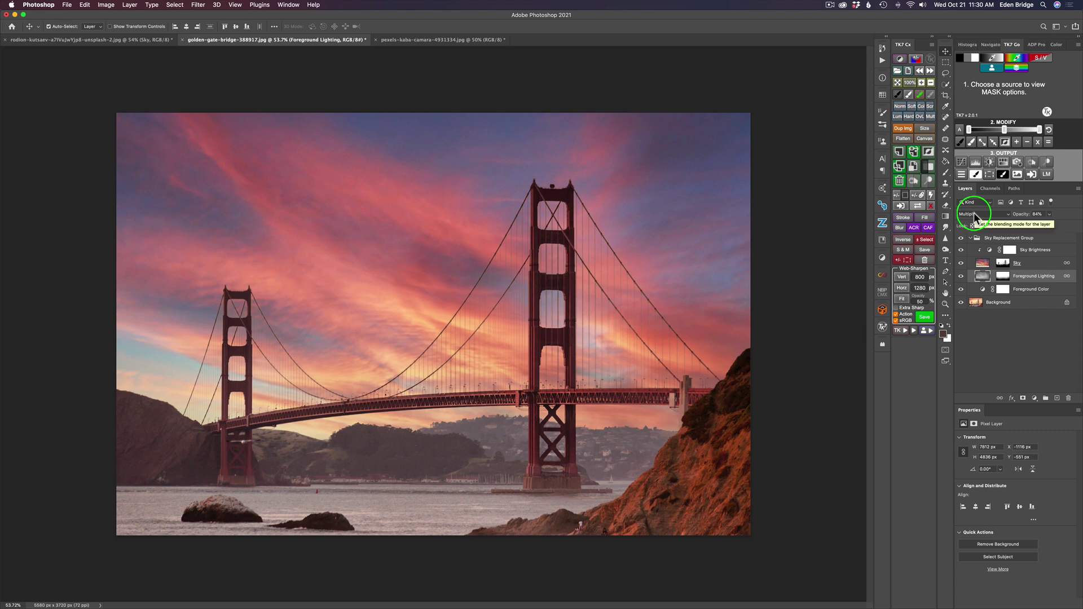
pyautogui.click(961, 276)
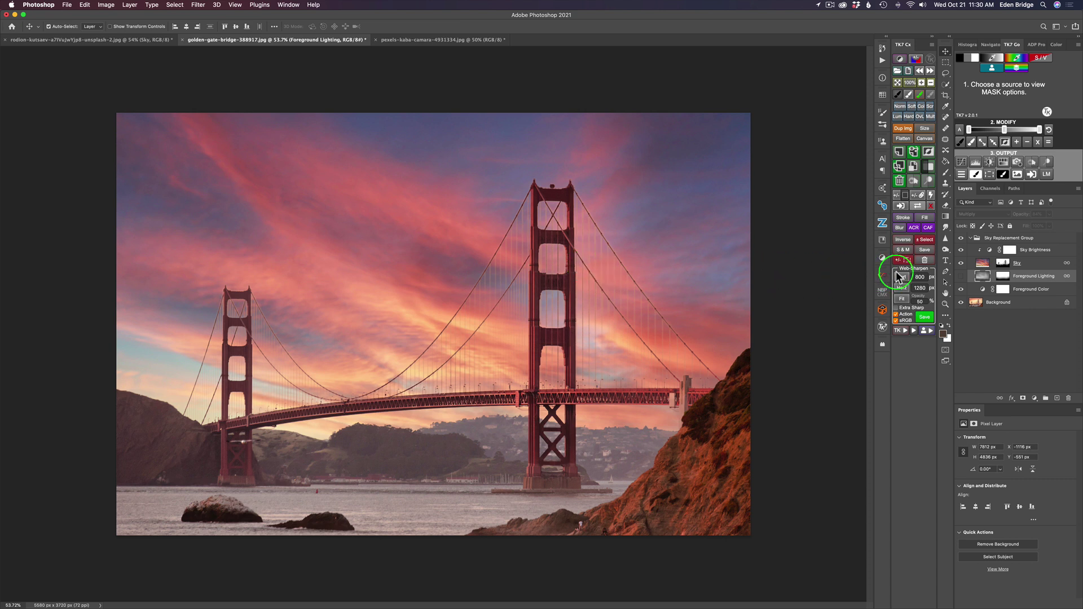
pyautogui.click(961, 277)
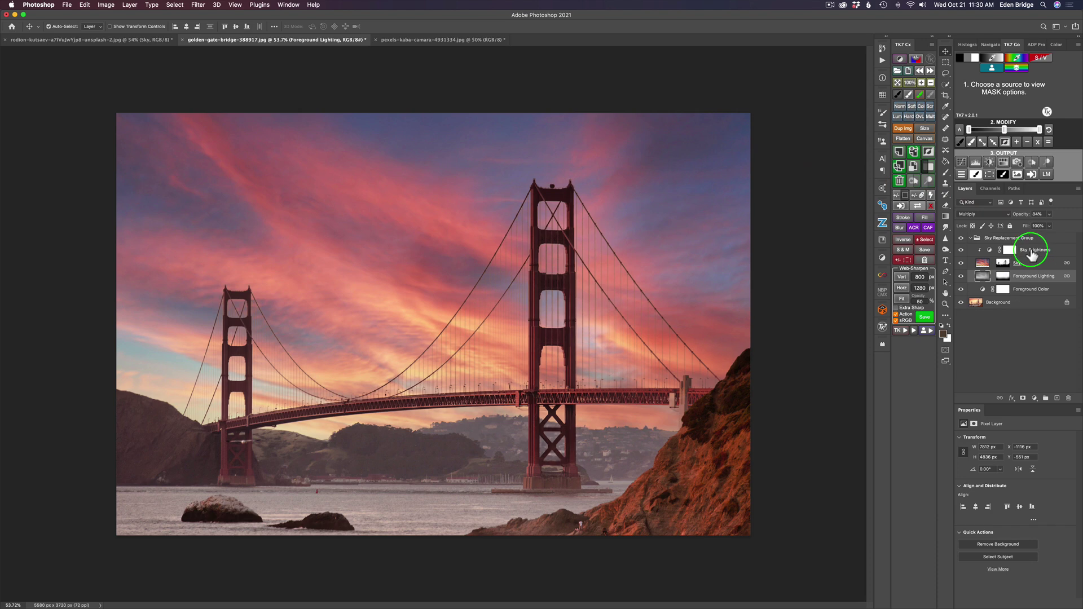
# - Raise the Sky Brightness adjustment layer to 29, and toggle the Sky Replacement Group to compare with the original bridge photo
pyautogui.click(989, 250)
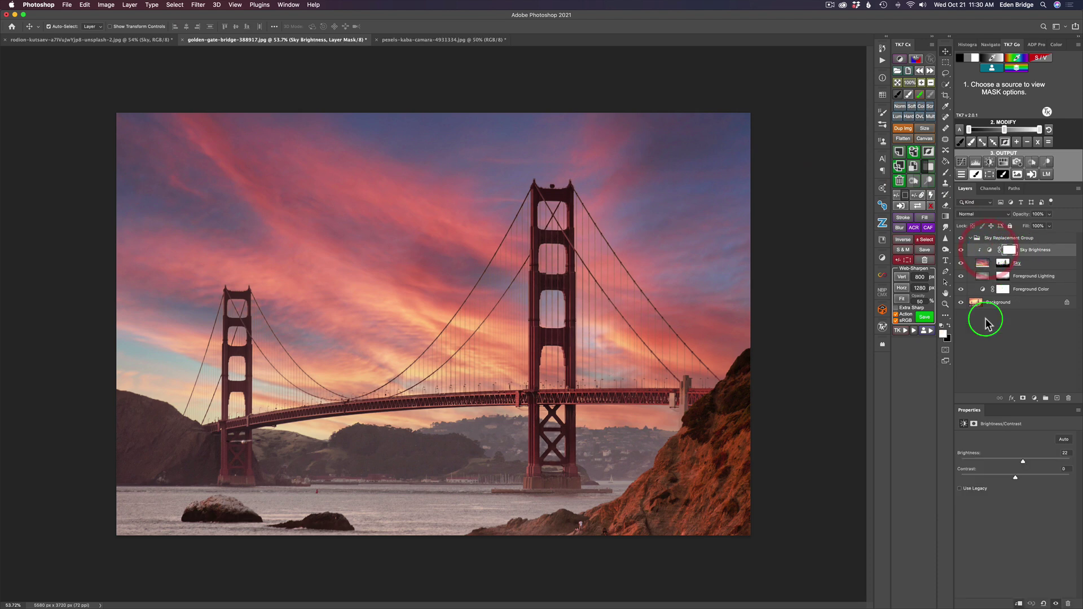
pyautogui.moveTo(1023, 460); pyautogui.dragTo(1026, 464)
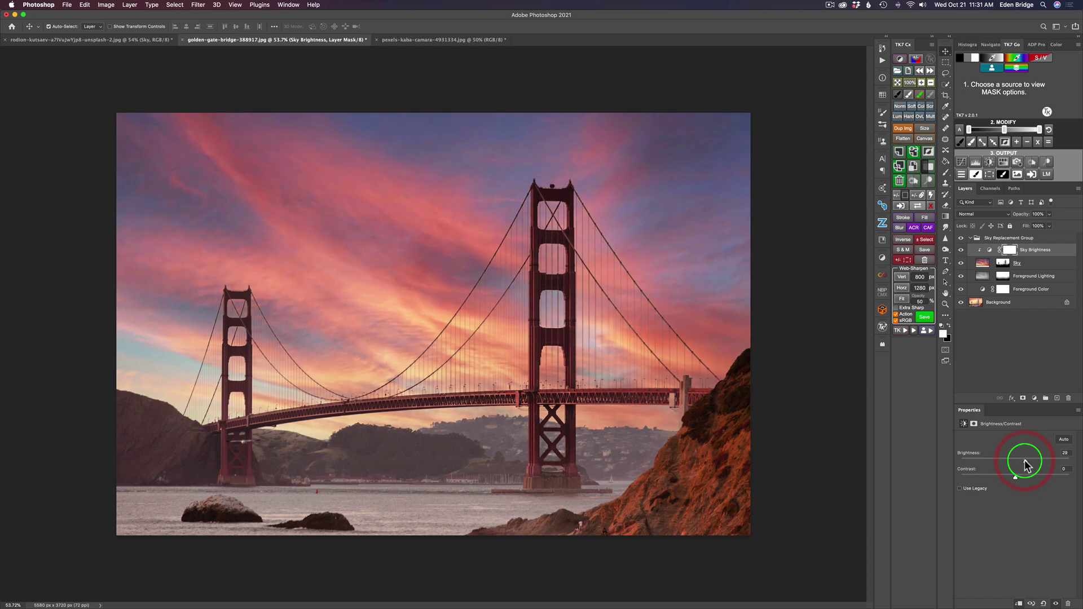
pyautogui.click(961, 242)
pyautogui.click(962, 242)
# - Start Sky Replacement on pexels-kaba-camara-4931334.jpg, and choose a blue sky with puffy white clouds from Blue Skies
pyautogui.click(451, 40)
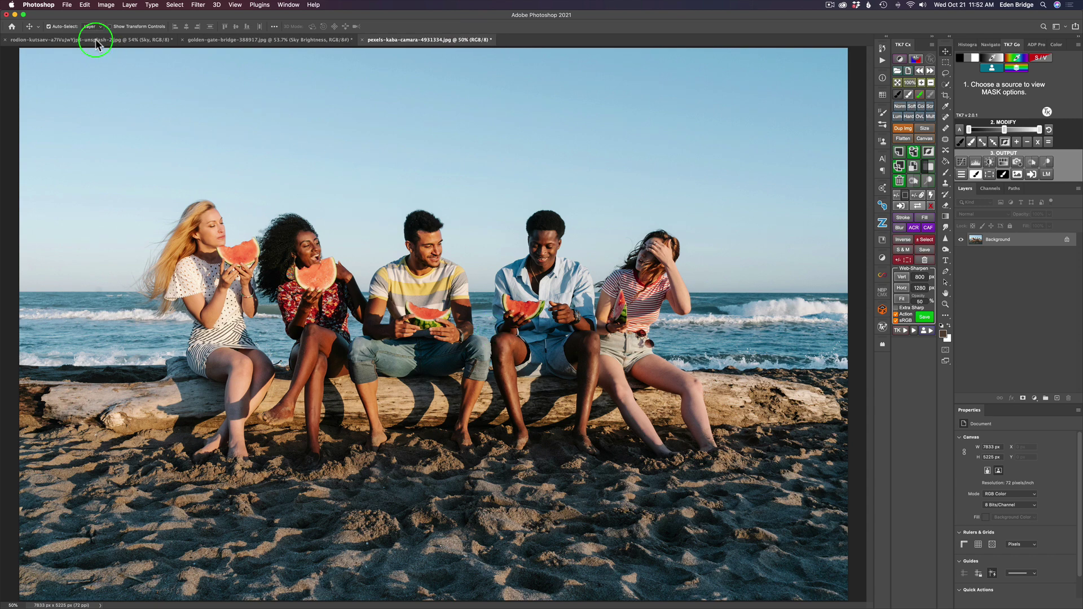
pyautogui.click(84, 4)
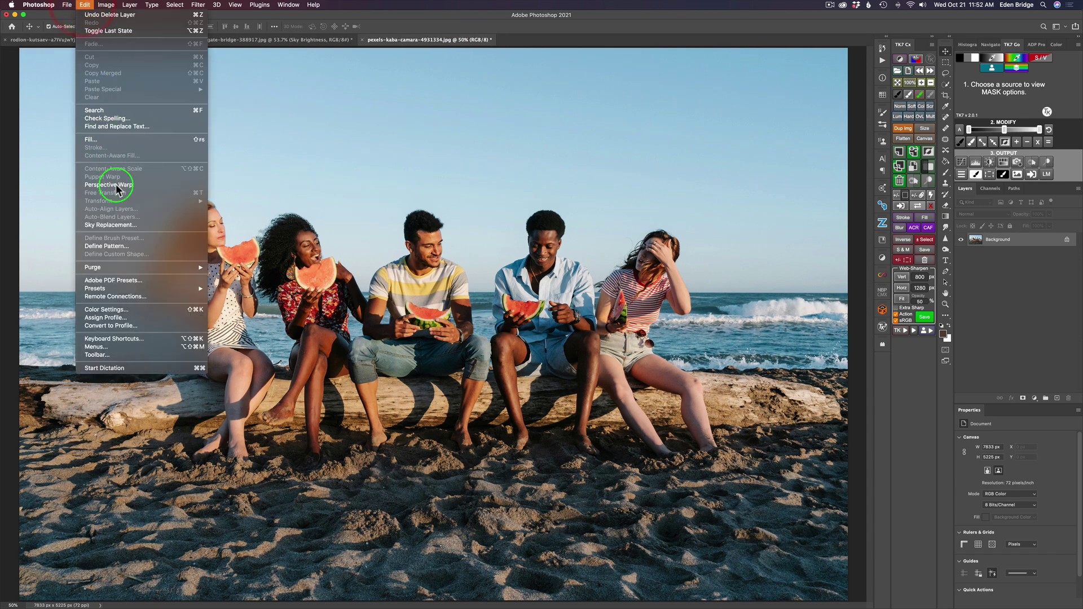
pyautogui.click(127, 227)
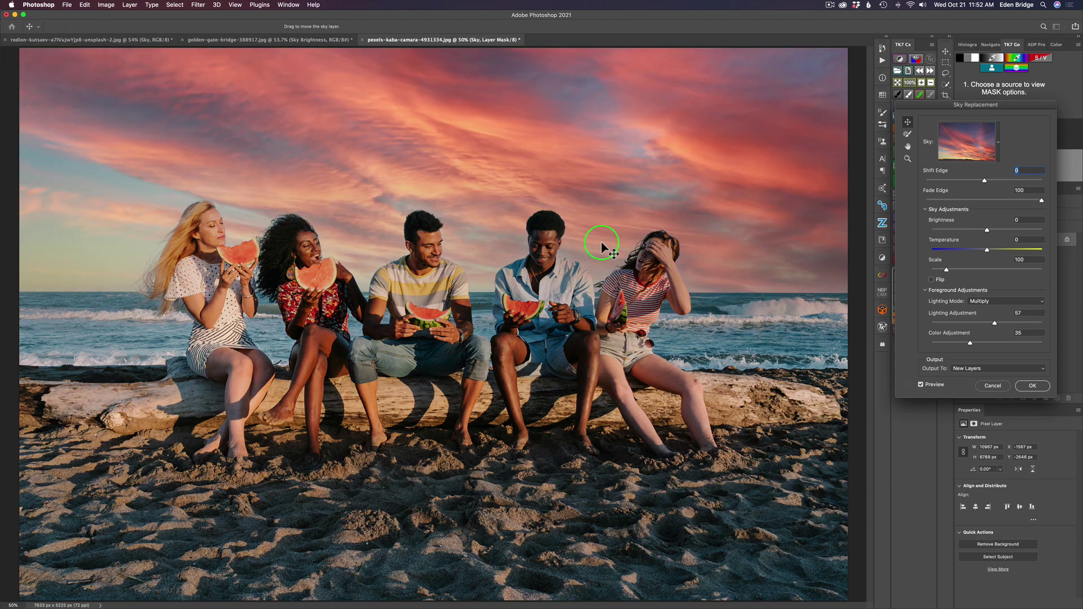
pyautogui.click(1000, 144)
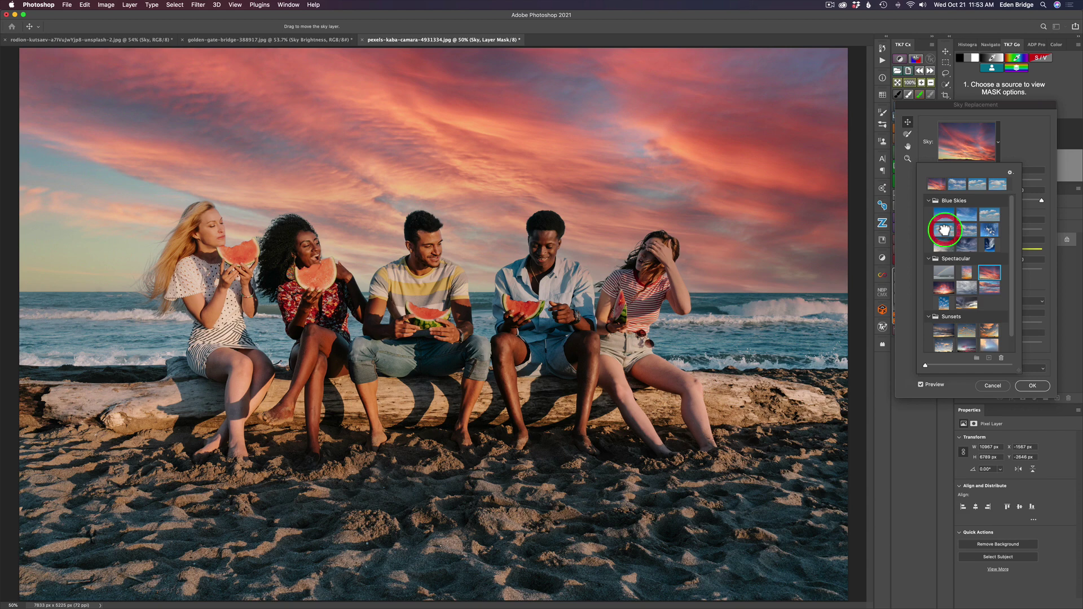
pyautogui.click(946, 233)
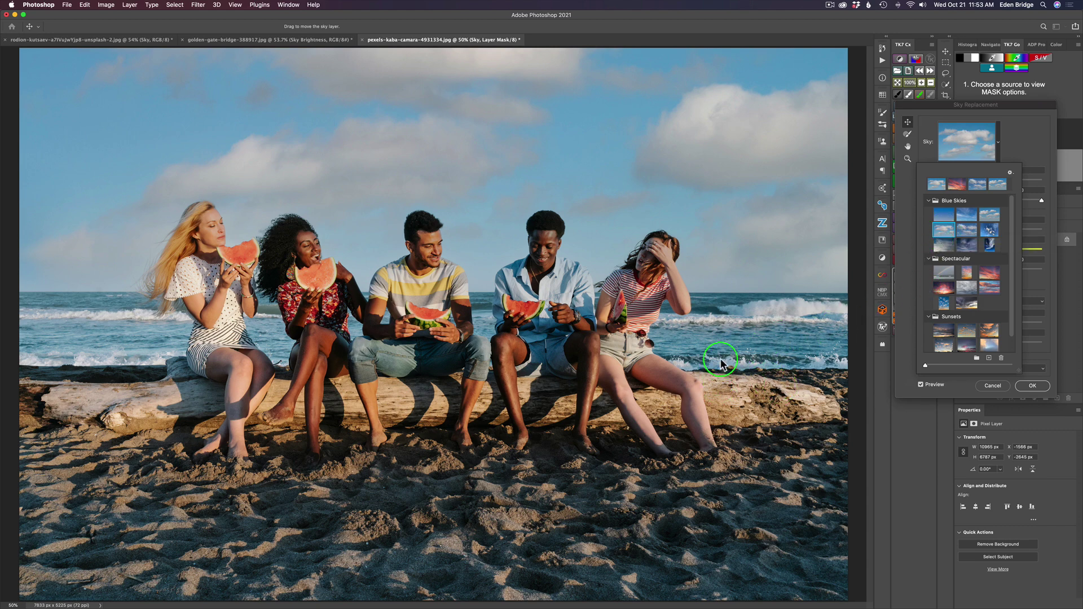
pyautogui.click(1031, 126)
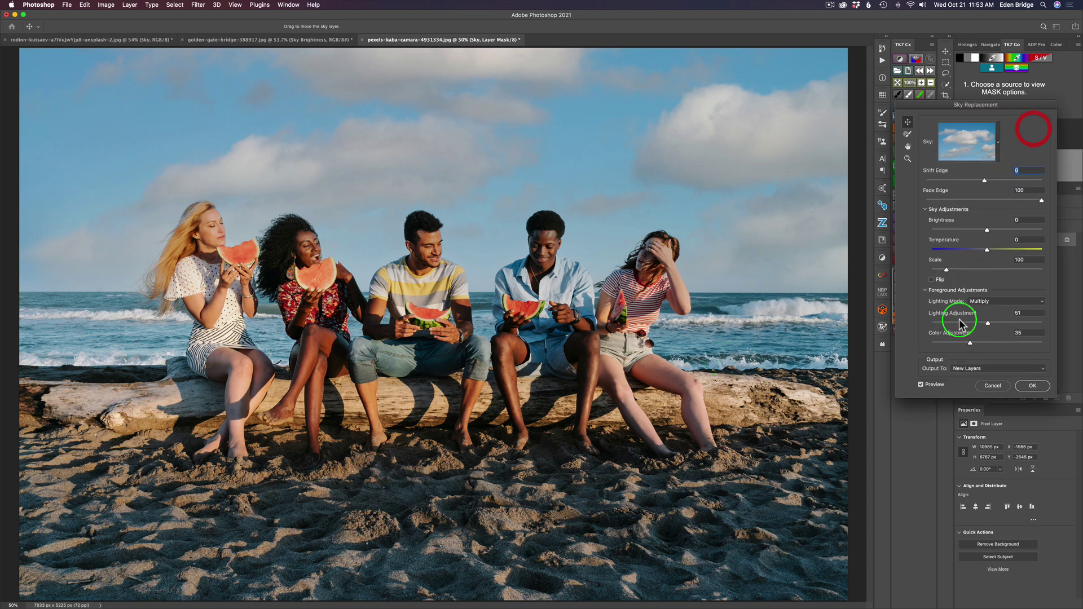
# - Flip the beach photo's new sky, set its Brightness to 19 and Temperature to 3, and fine-tune the foreground lighting and color
pyautogui.click(932, 280)
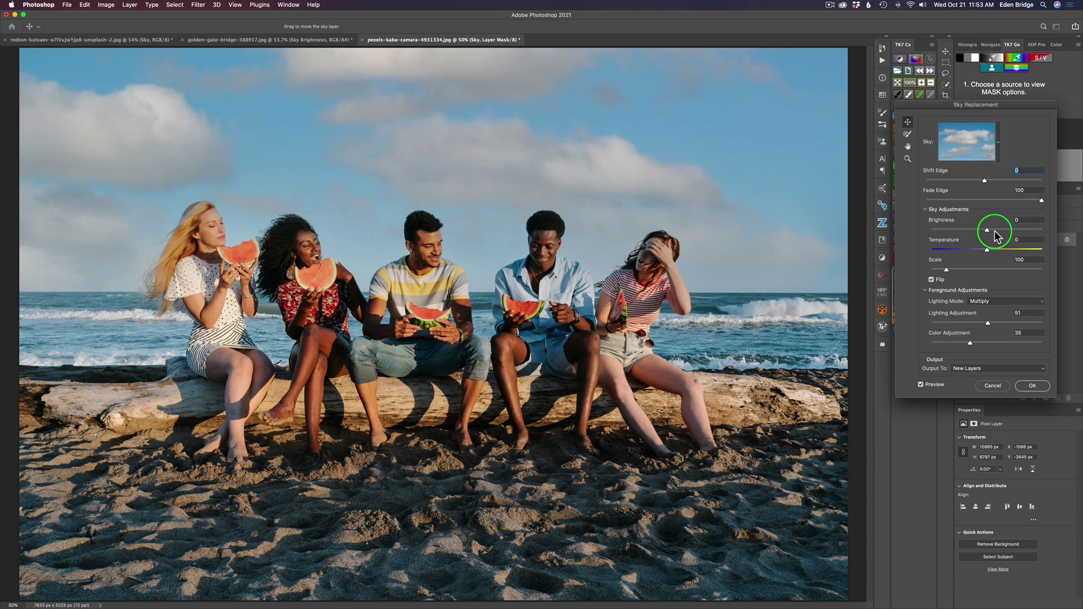
pyautogui.click(920, 387)
pyautogui.click(920, 386)
pyautogui.moveTo(988, 231); pyautogui.dragTo(988, 253)
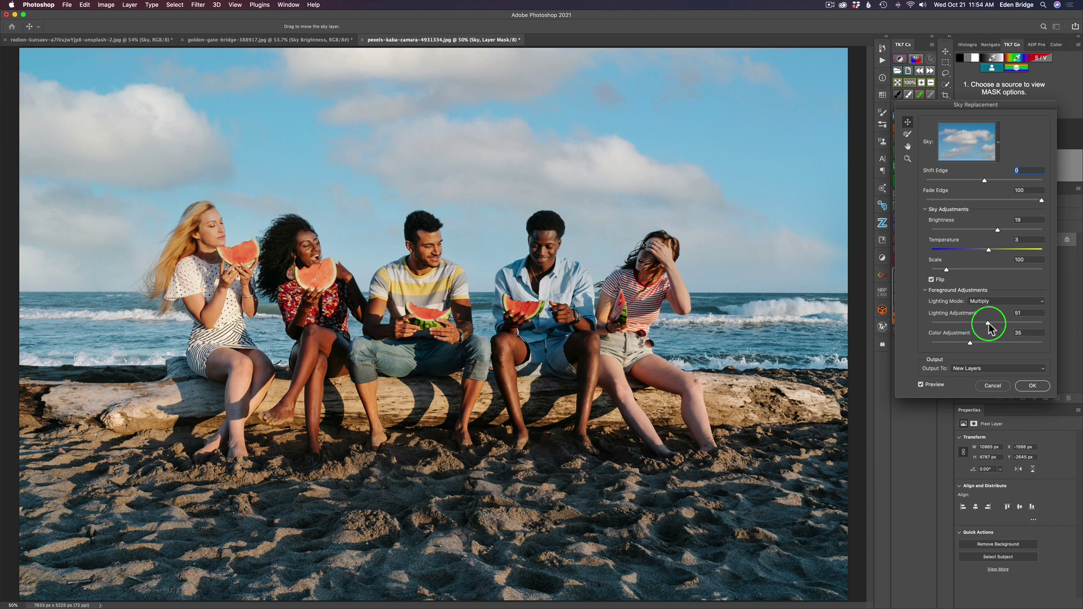
pyautogui.moveTo(989, 326); pyautogui.dragTo(959, 346)
# - Apply the beach photo's sky replacement as new layers, and toggle the Sky Replacement Group to compare with the original
pyautogui.click(1032, 388)
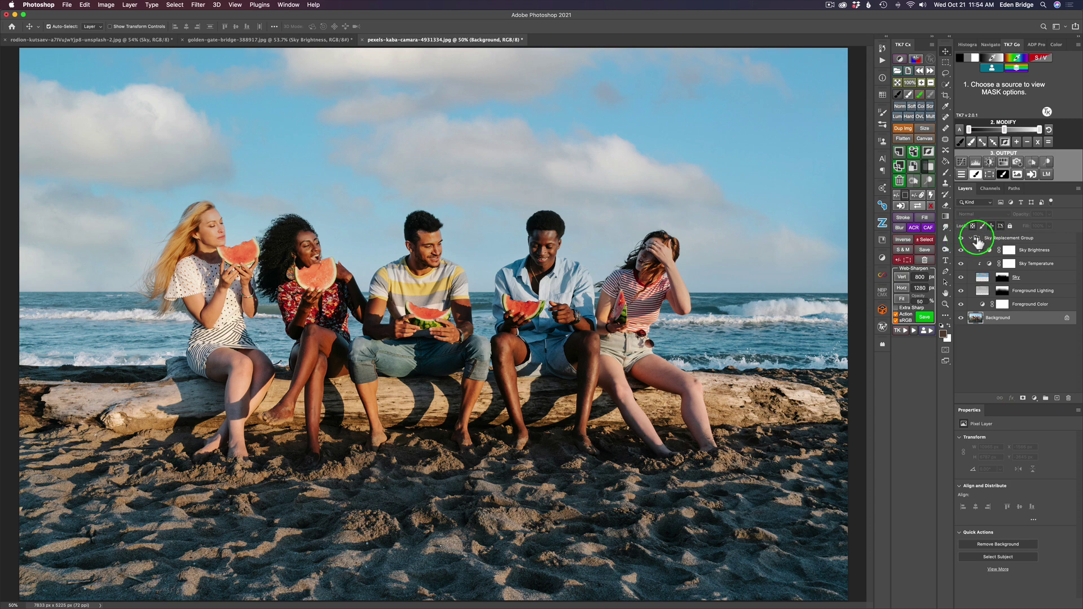
pyautogui.click(962, 241)
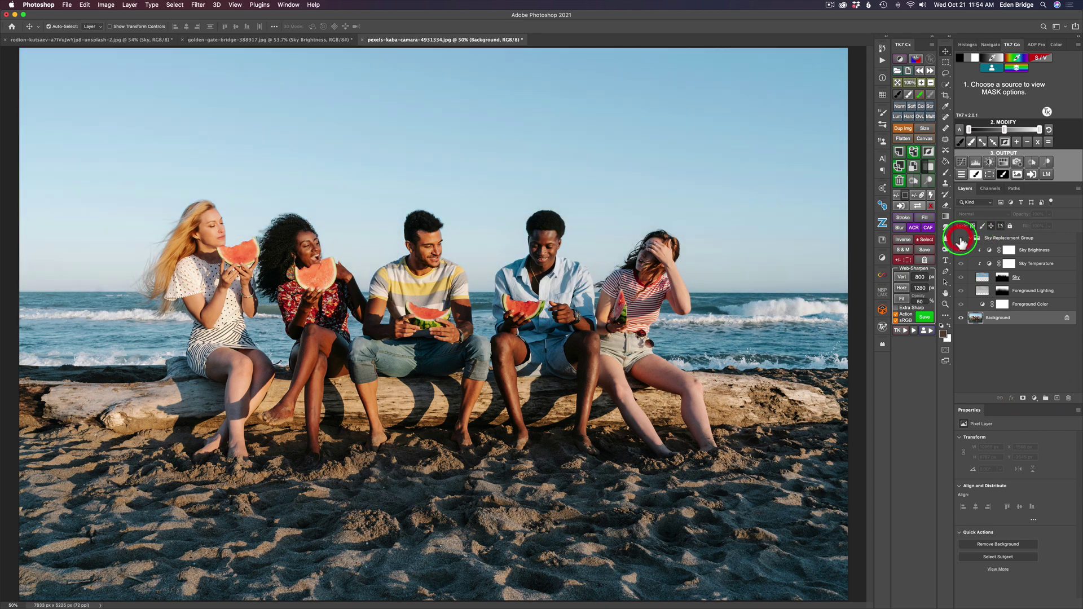
pyautogui.click(961, 241)
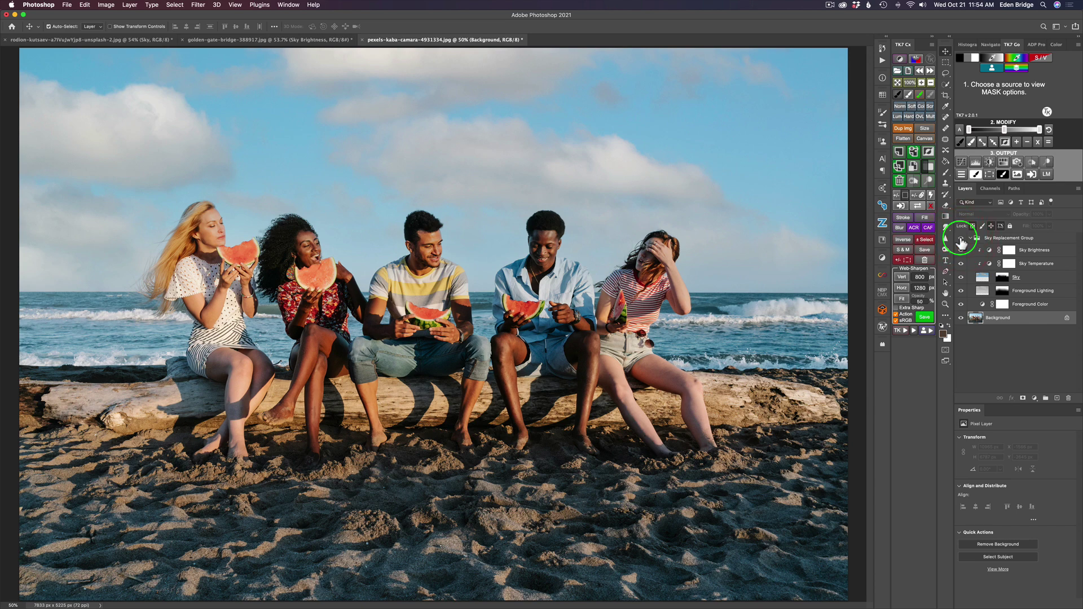